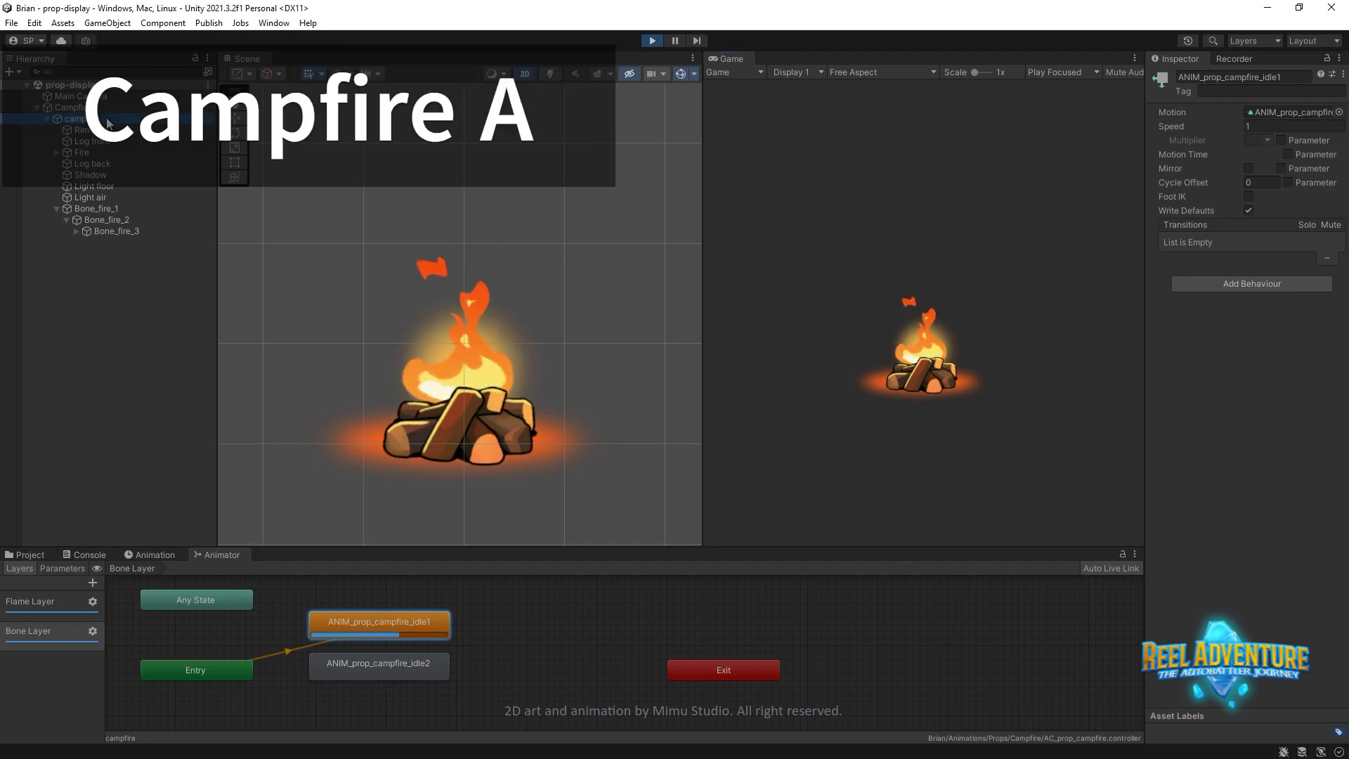
# - Select the campfire to show the ANIM_prop_campfire_idle1 clip with its flat Bone_fire_1 rotation track
pyautogui.click(107, 119)
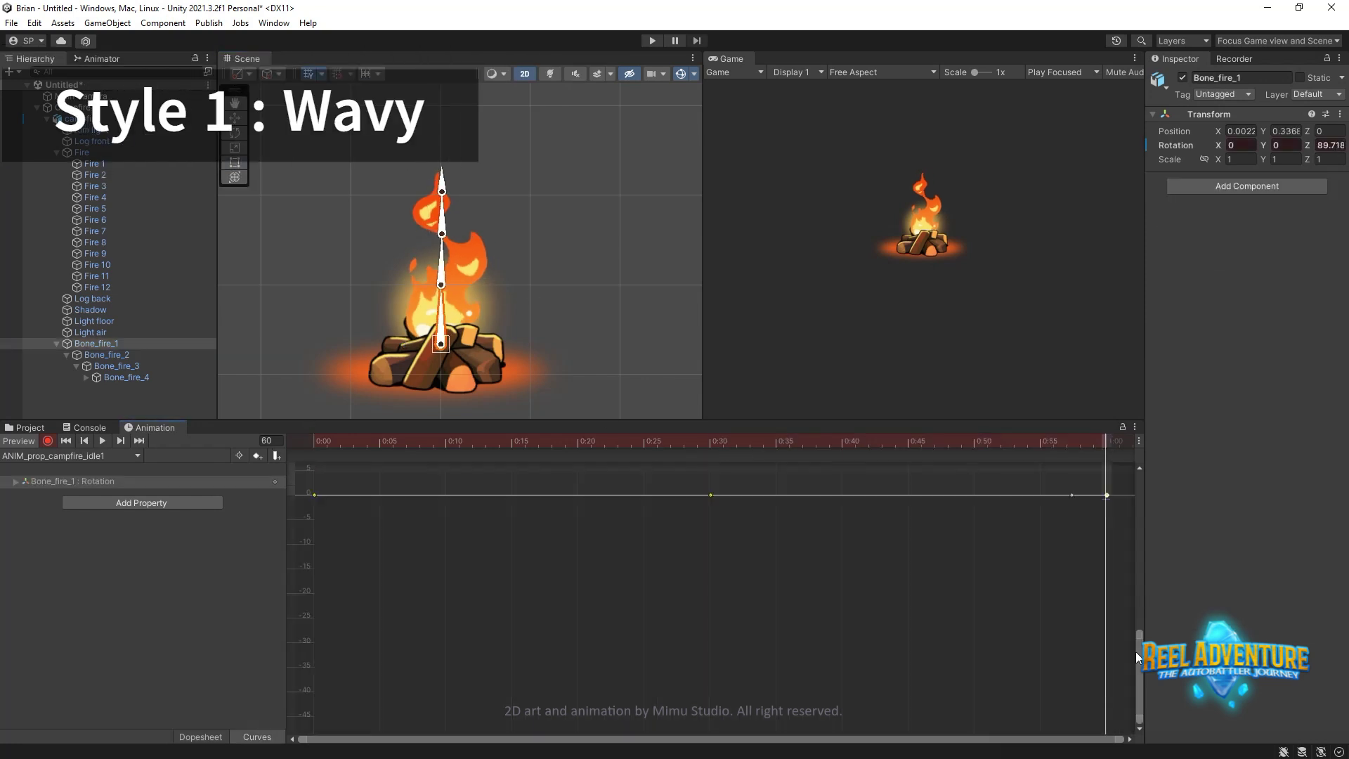
# - Record Bone_fire_2 rotation keys at 0:00, 0:30 and 1:00, then preview the sway in Curves view
pyautogui.click(257, 736)
pyautogui.moveTo(352, 529); pyautogui.dragTo(351, 536)
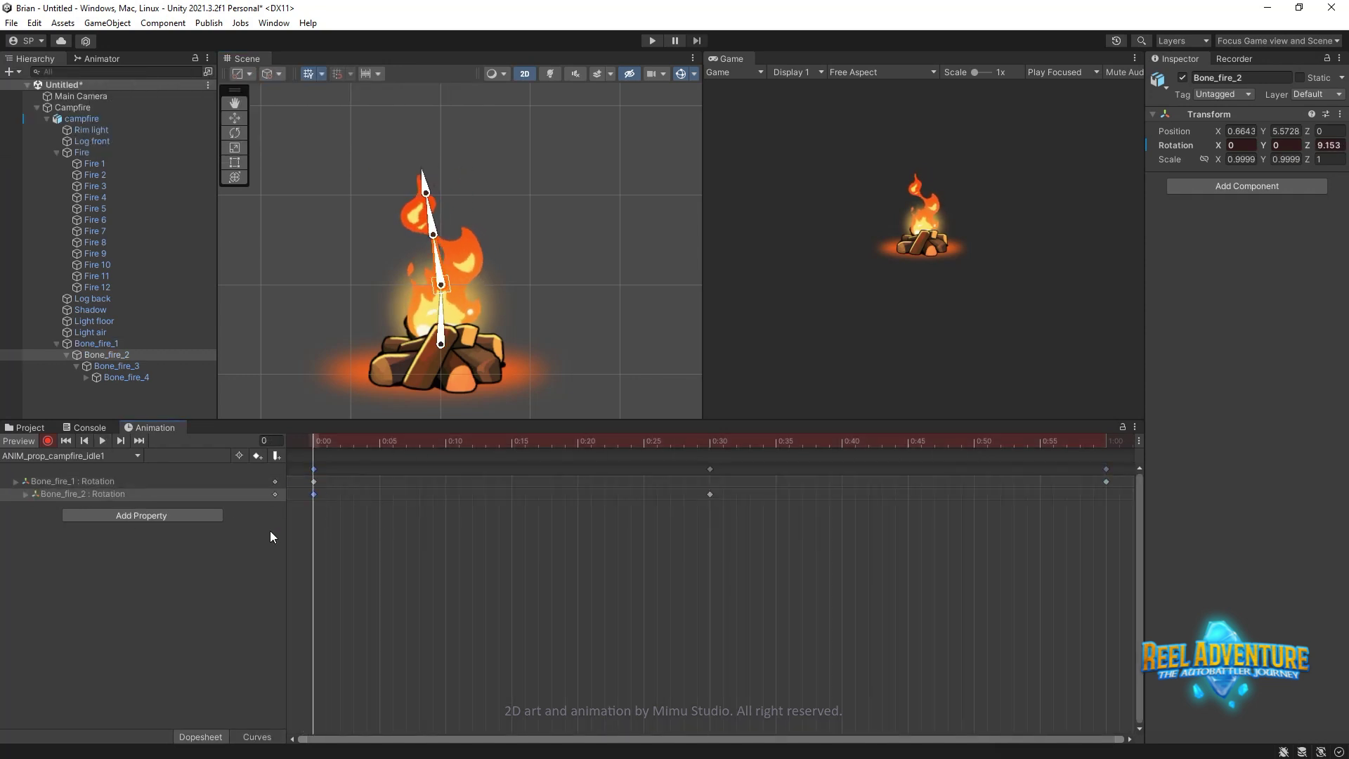
pyautogui.press('e')
pyautogui.press('space')
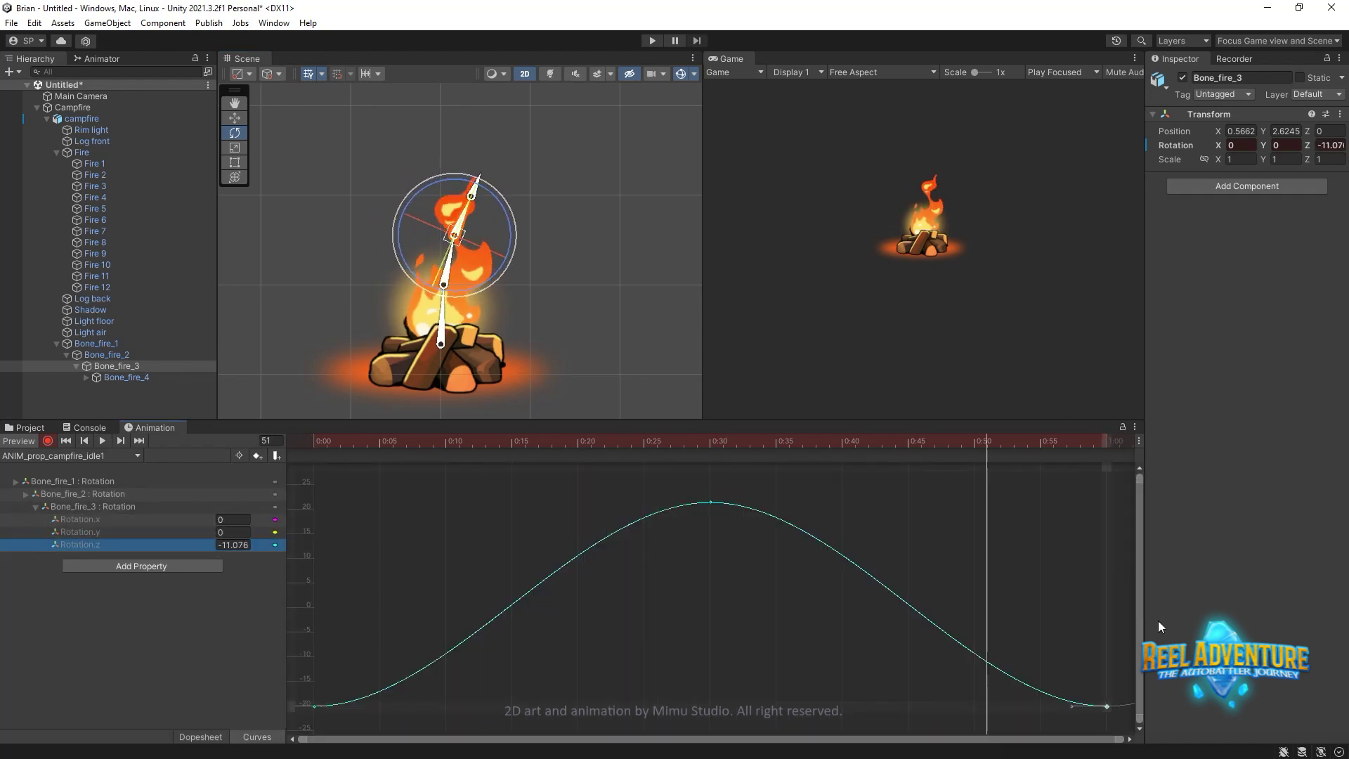
# - Reshape Bone_fire_3's Rotation.z curve and tangents into a smooth wave dipping at mid-clip
pyautogui.click(710, 503)
pyautogui.moveTo(686, 503); pyautogui.dragTo(359, 694)
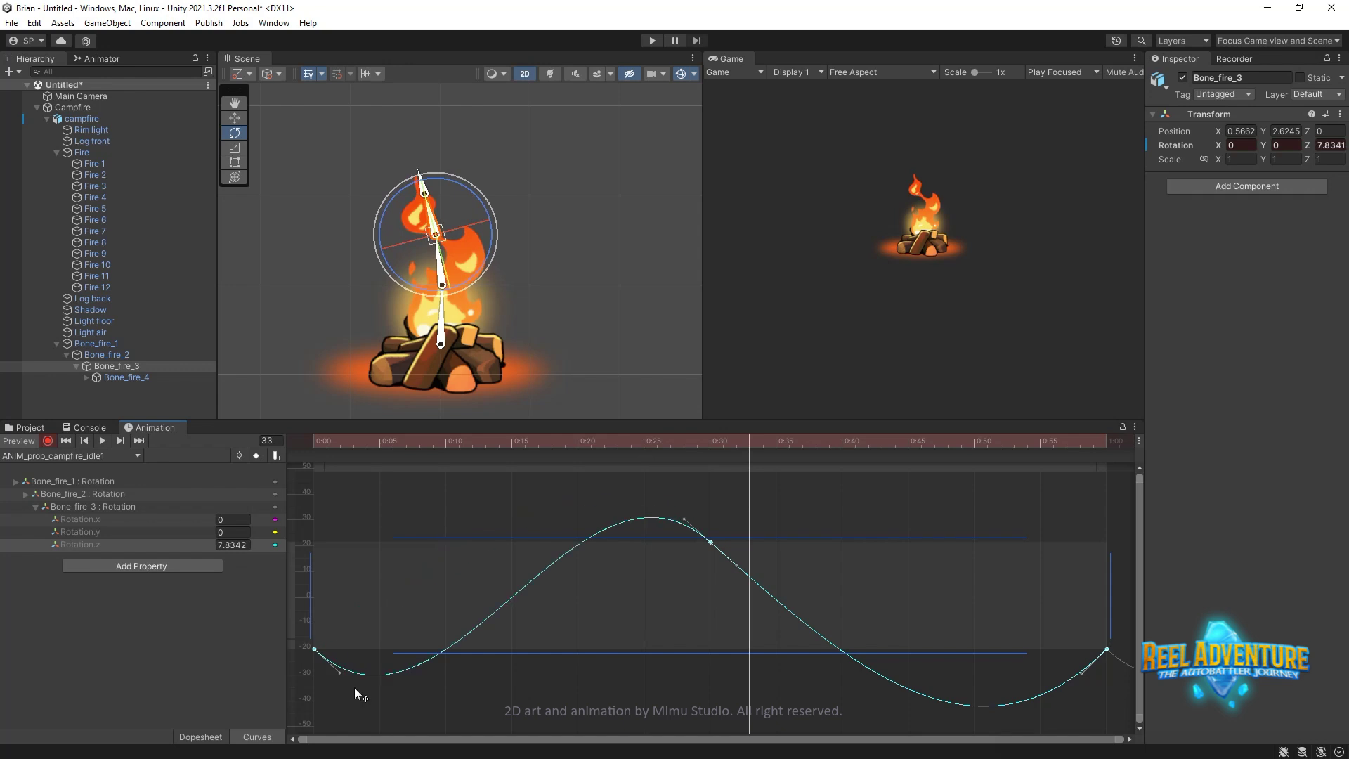
pyautogui.click(108, 443)
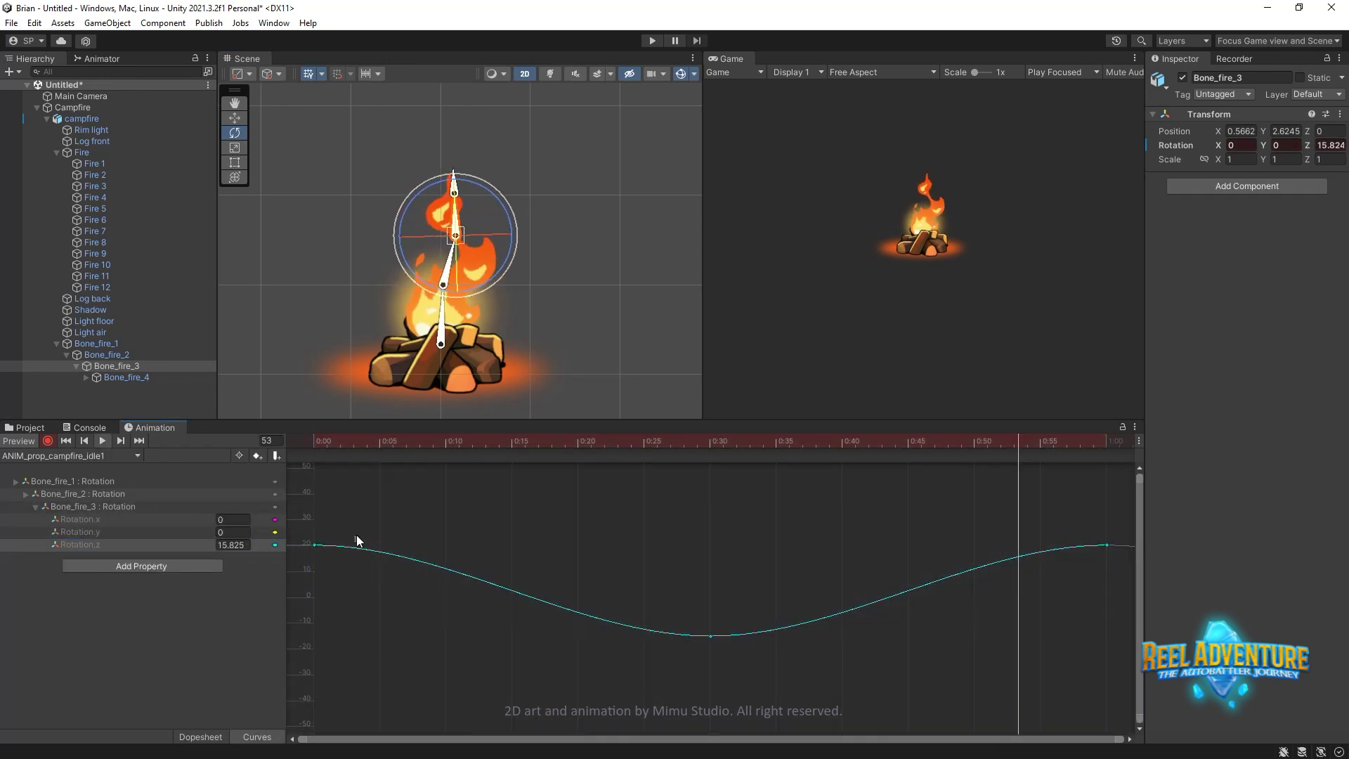
# - Key Bone_fire_4's rotation and adjust its curve tangents, flattening the 0:15 key
pyautogui.press('c')
pyautogui.click(127, 378)
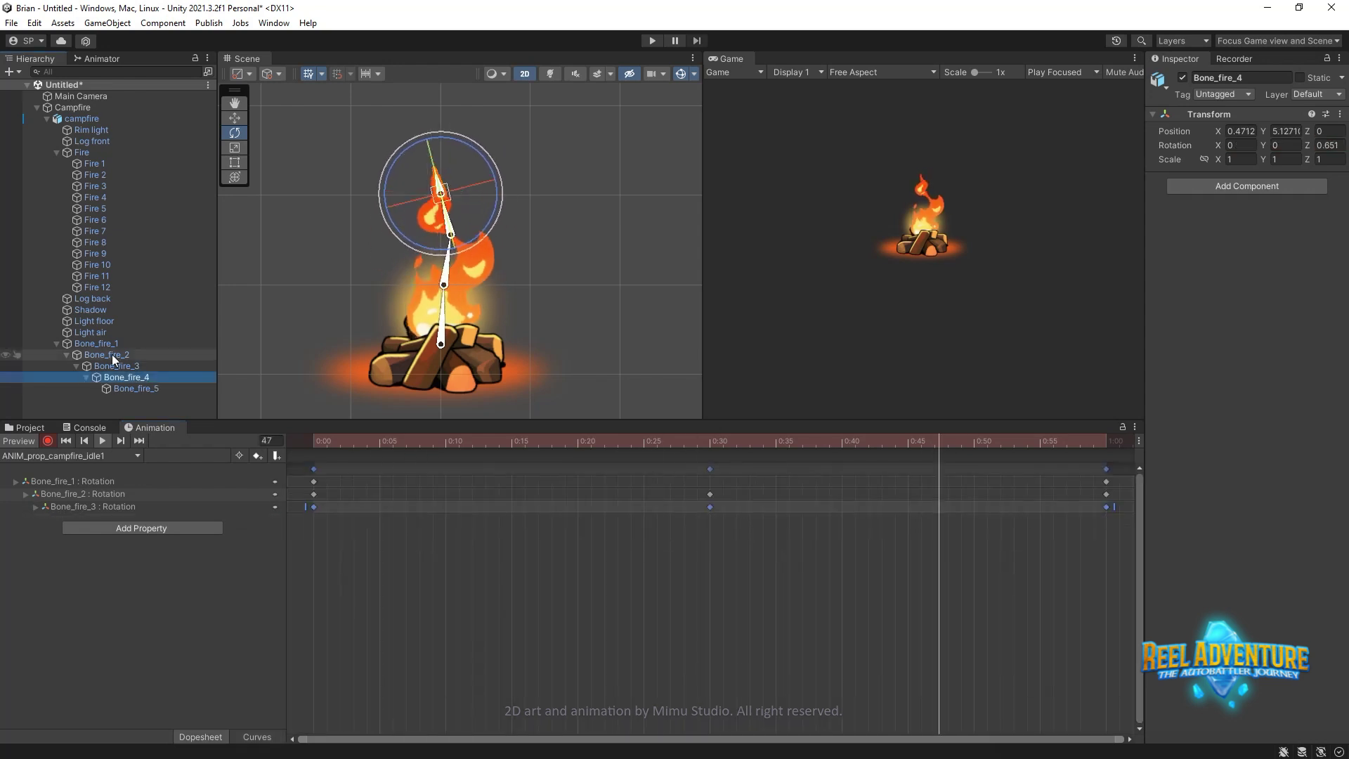
pyautogui.hotkey('ctrl', 'v')
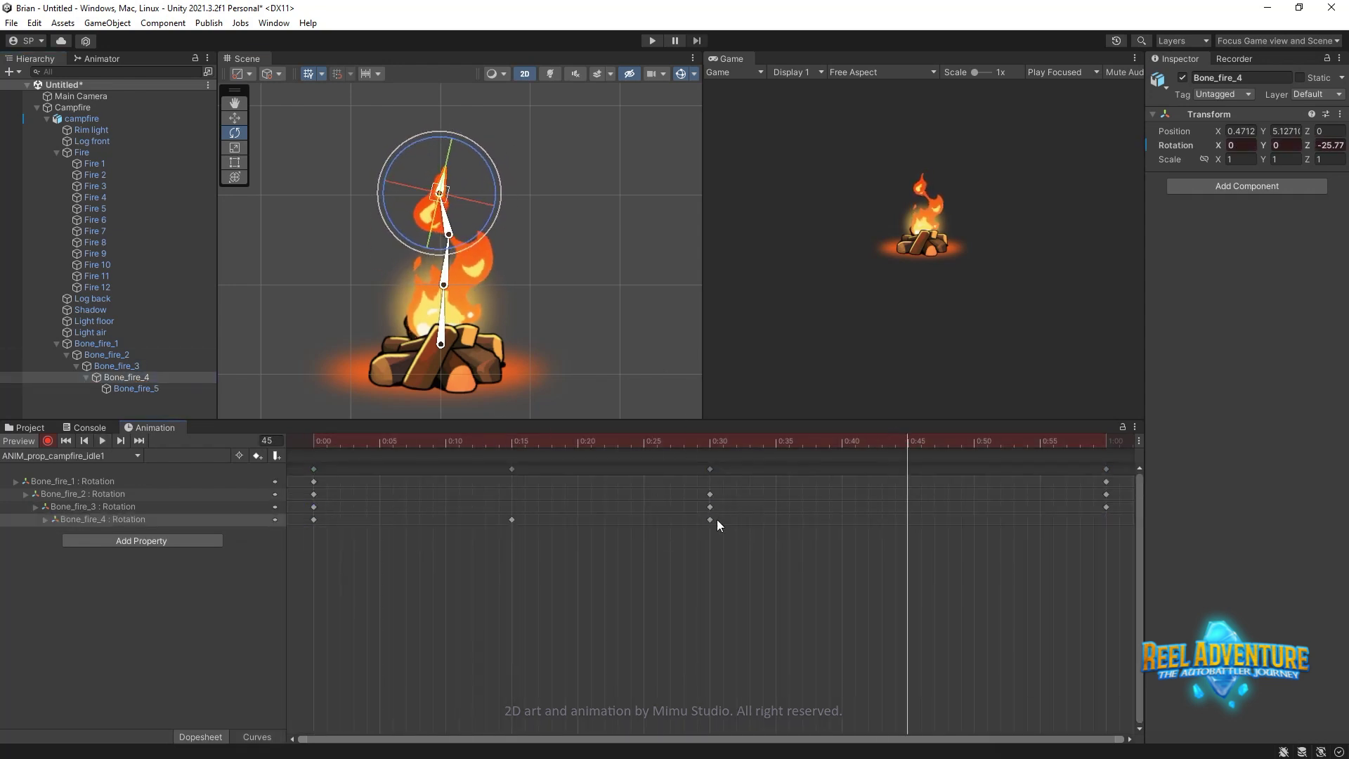
pyautogui.click(256, 737)
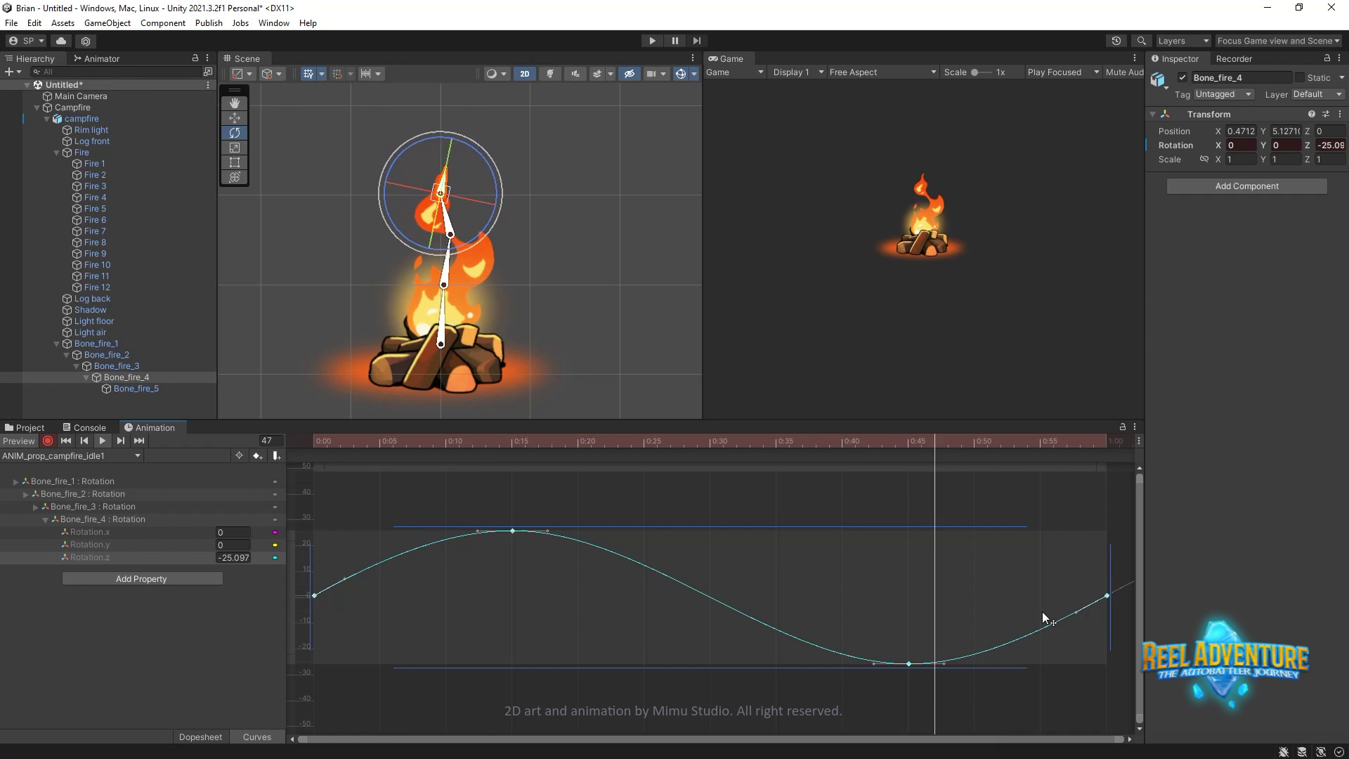
pyautogui.hotkey('ctrl', 'z')
pyautogui.moveTo(548, 555); pyautogui.dragTo(566, 551)
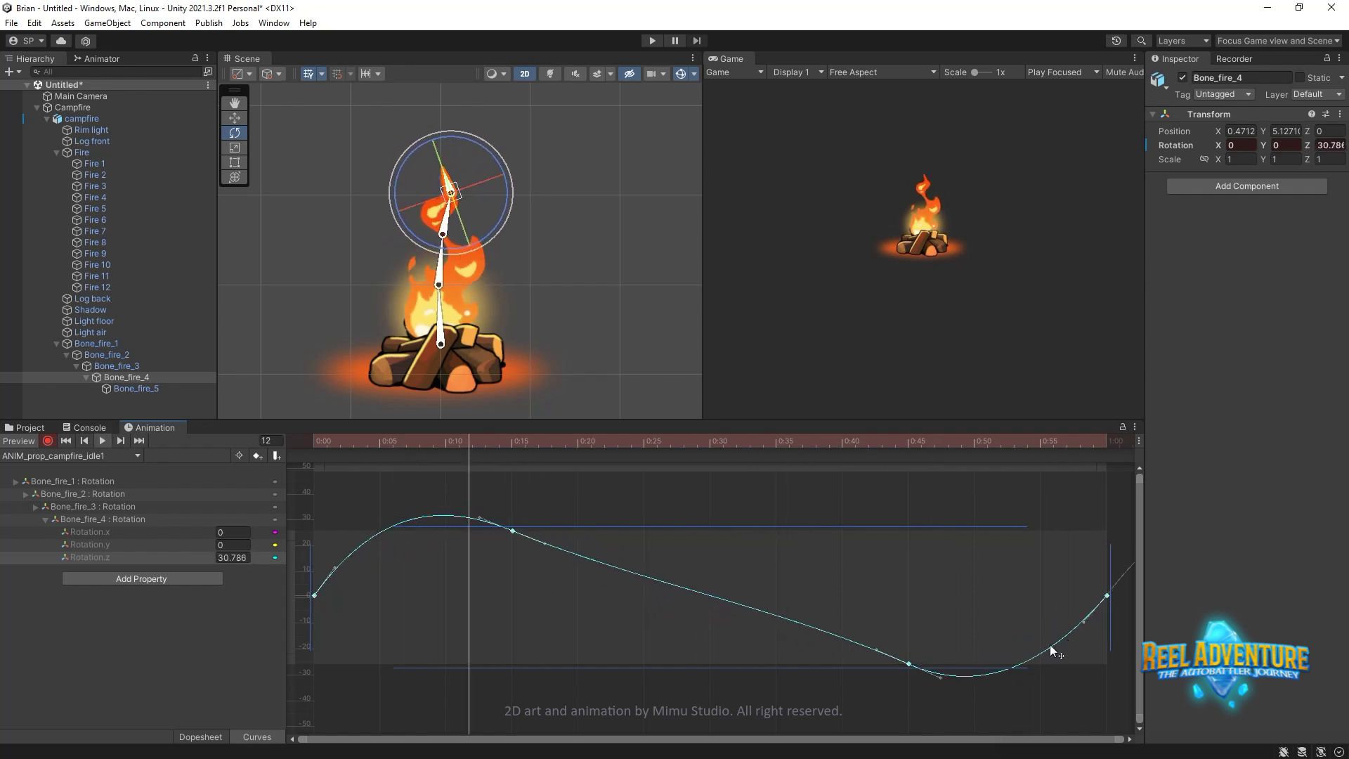
# - Lower Bone_fire_5's 0:30 rotation key to about -30 and dock the Animator beside the Scene view
pyautogui.click(136, 389)
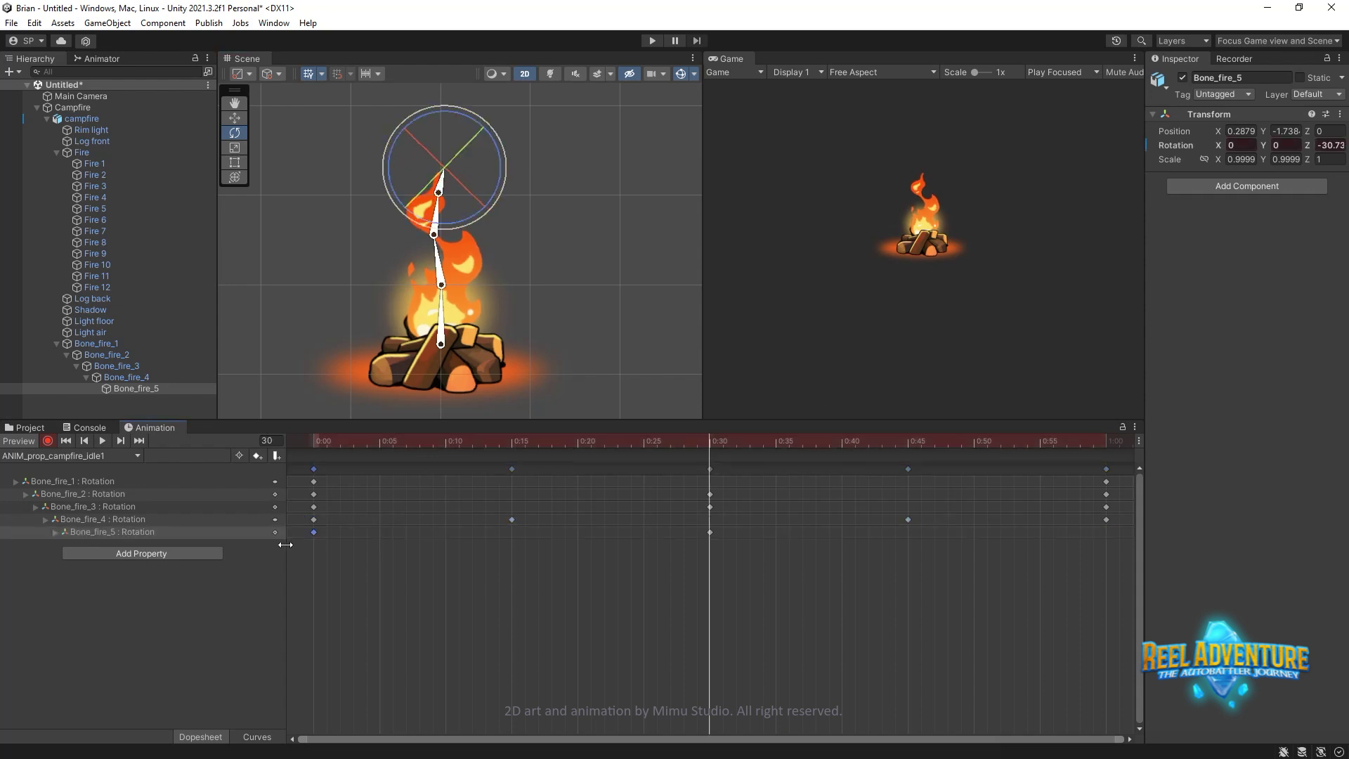
pyautogui.click(258, 738)
pyautogui.keyDown('shift'); pyautogui.moveTo(731, 527); pyautogui.dragTo(731, 678); pyautogui.keyUp('shift')
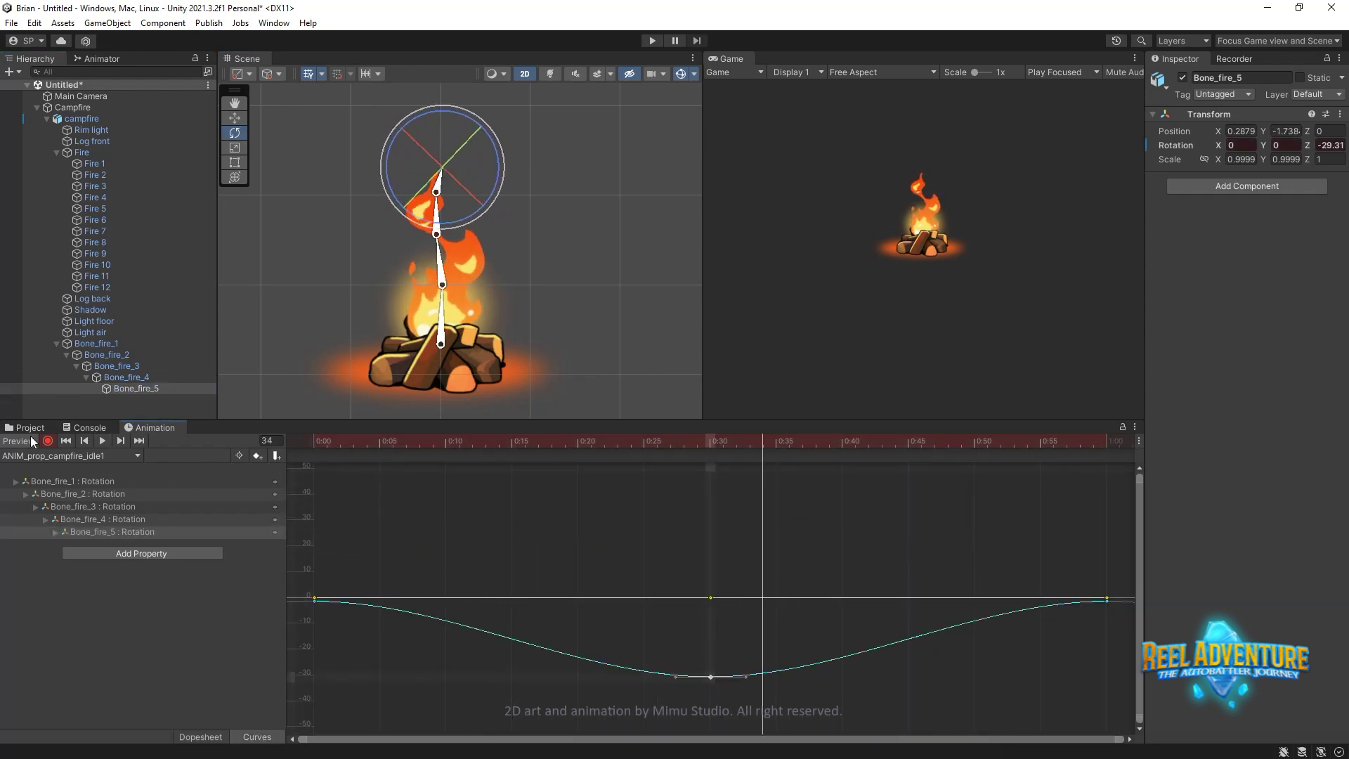
pyautogui.click(82, 118)
pyautogui.moveTo(102, 58); pyautogui.dragTo(289, 98)
# - Rename the new controller layer to 'Bone Layer'
pyautogui.click(307, 99)
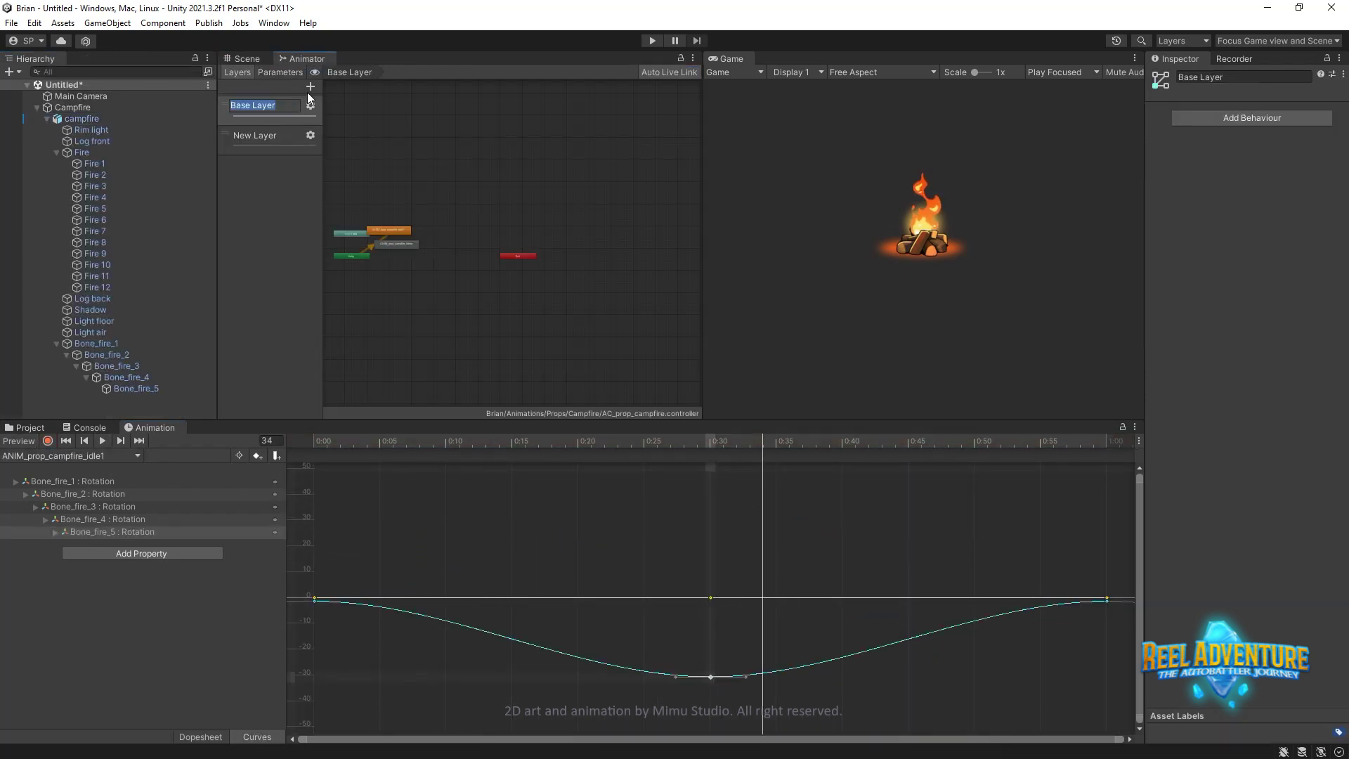
pyautogui.write('Bone Layer')
pyautogui.press('Return')
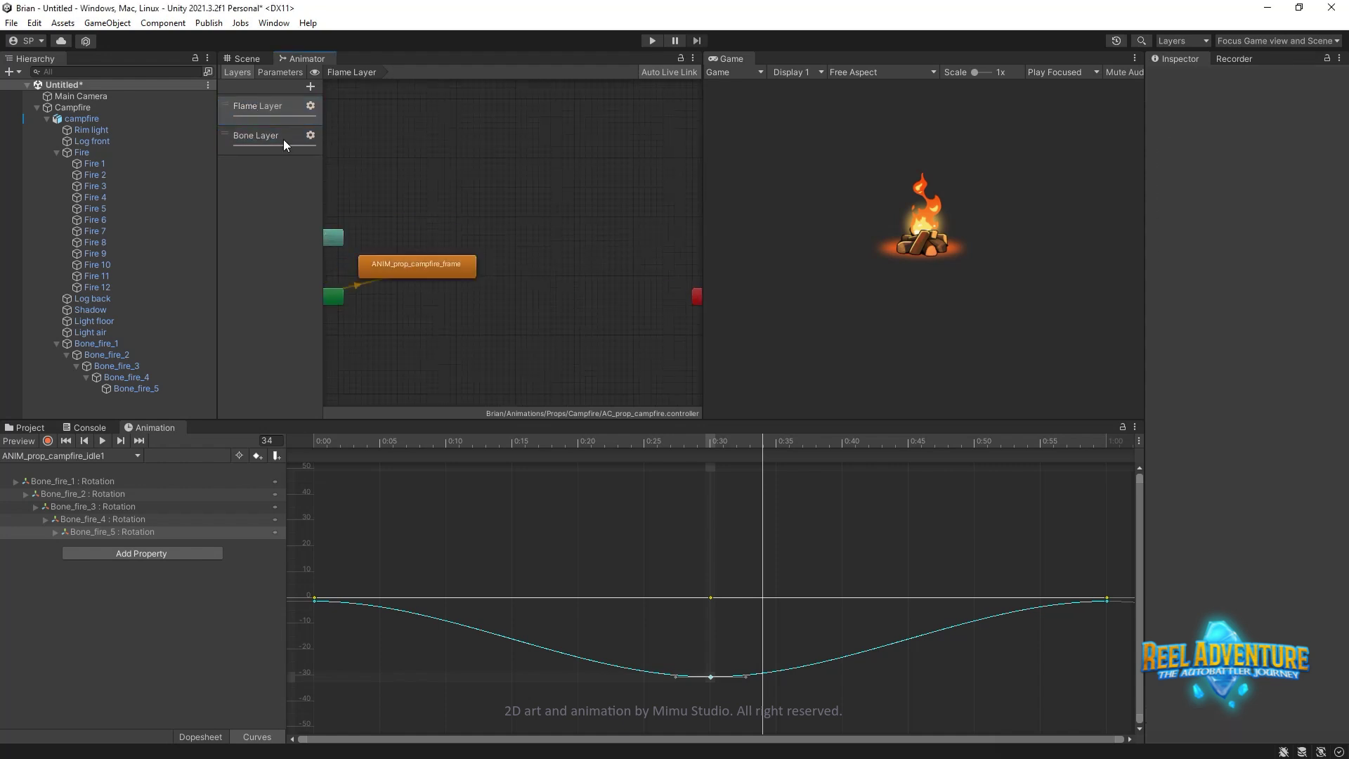
# - Preview the campfire animating in play mode with Bone_fire_1 selected, then stop
pyautogui.click(653, 40)
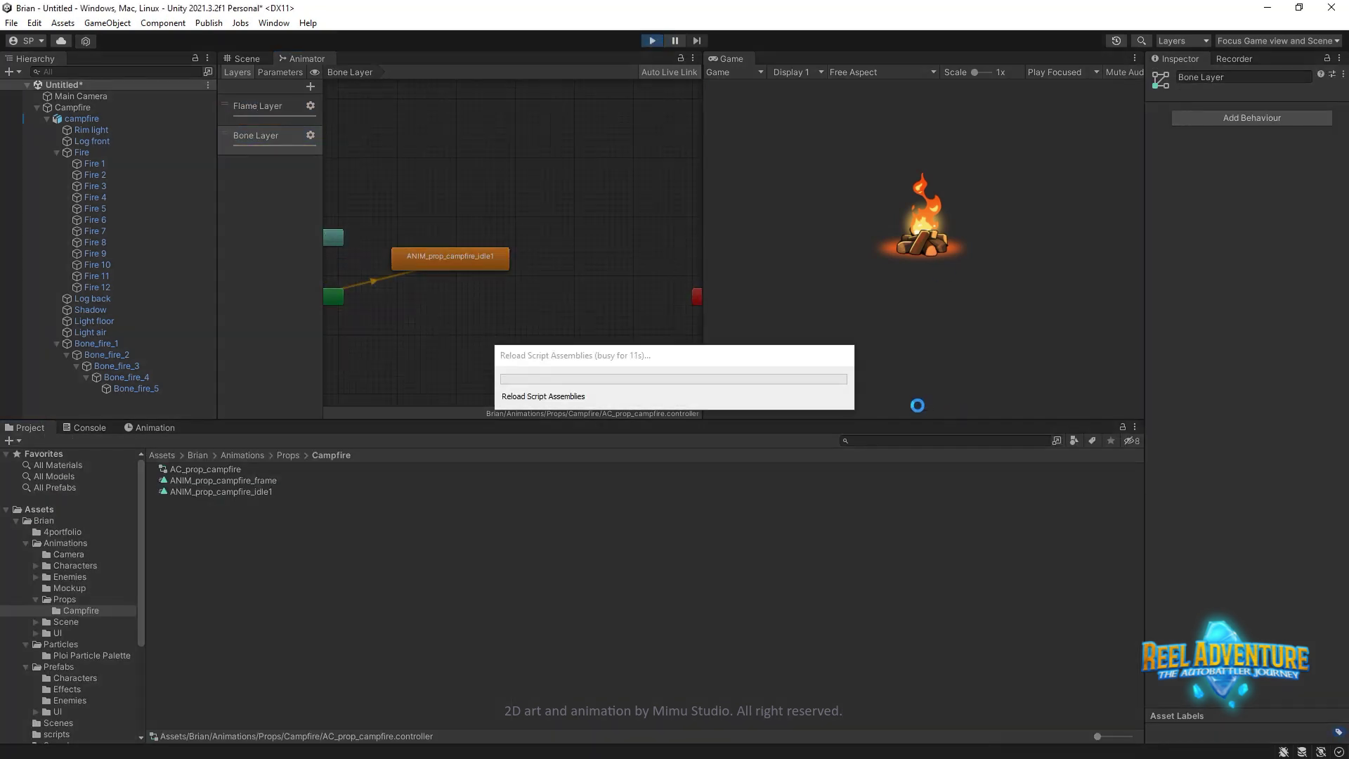
pyautogui.click(96, 344)
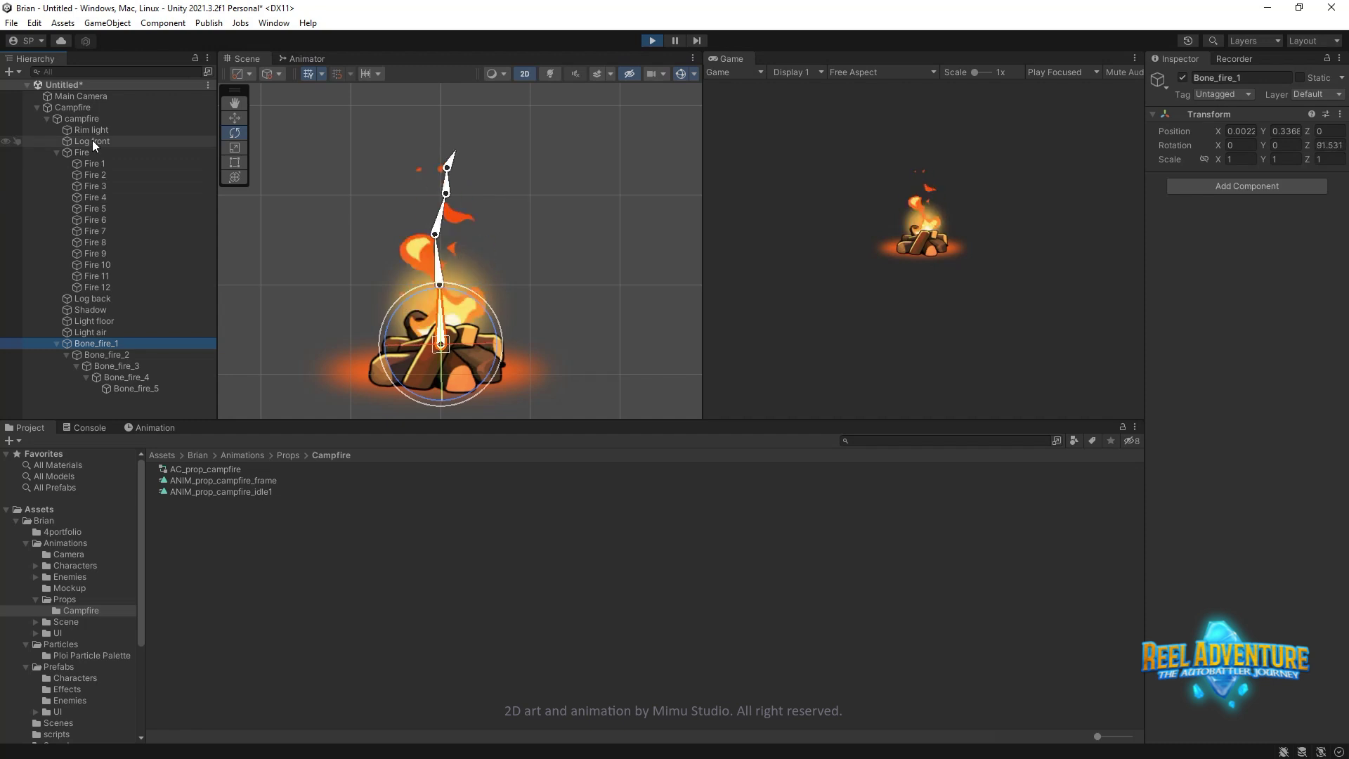
pyautogui.hotkey('ctrl', 'p')
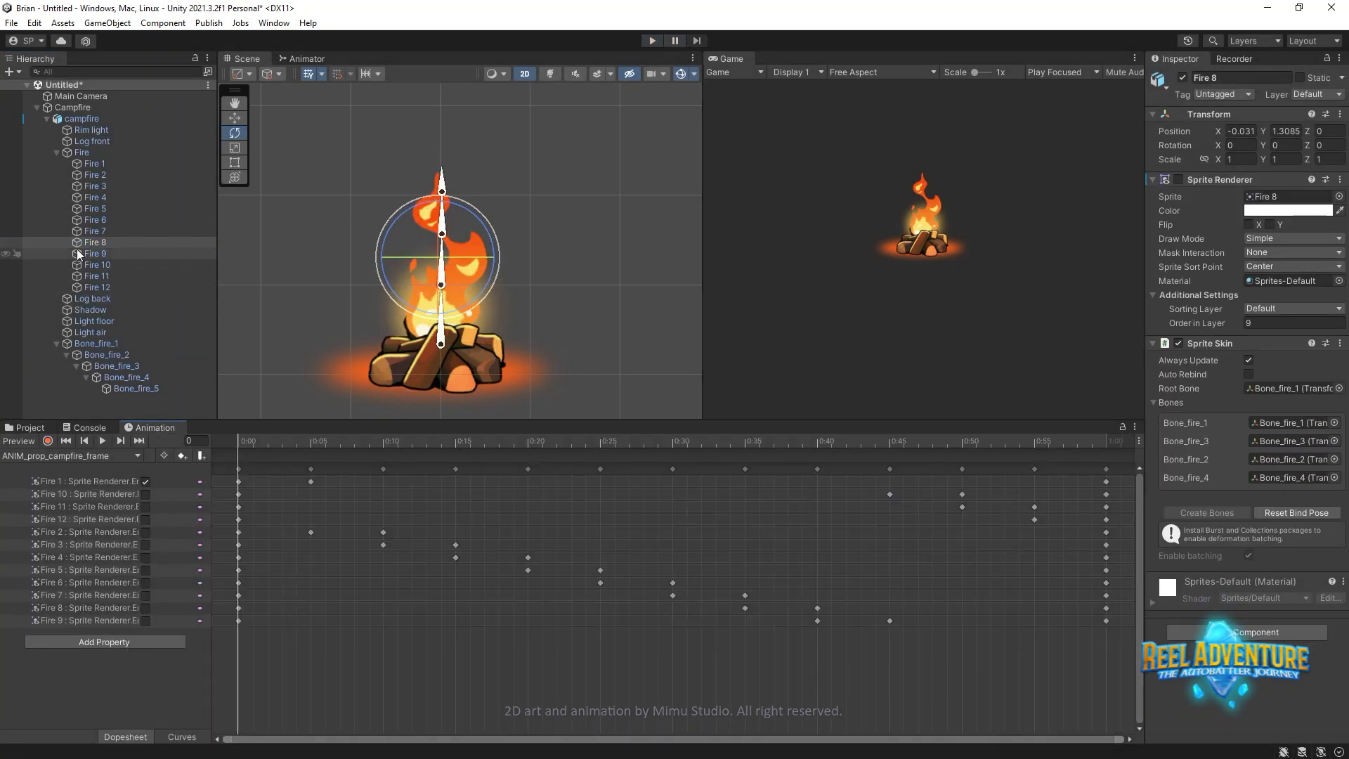
# - Reopen the idle1 clip and show Bone_fire_1's rotation track as a curve
pyautogui.click(103, 187)
pyautogui.click(234, 163)
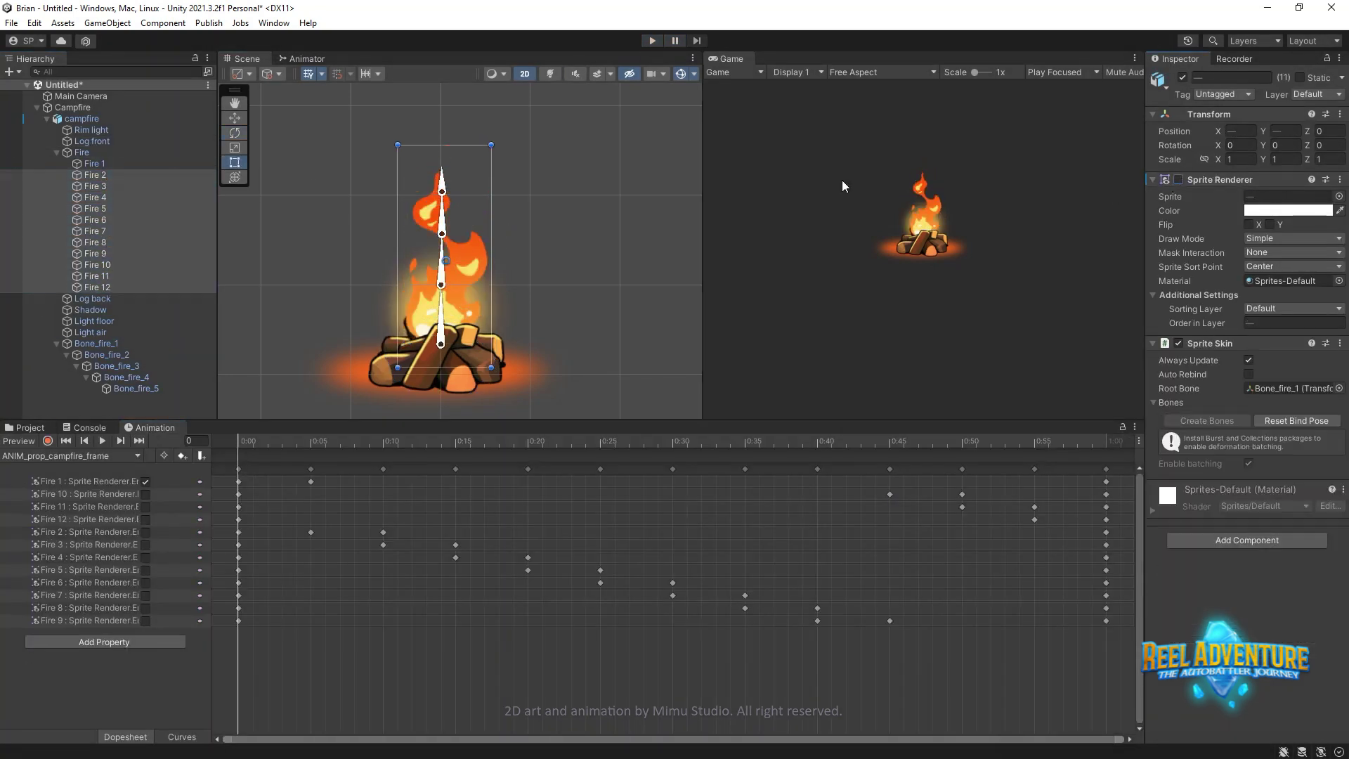
pyautogui.click(102, 440)
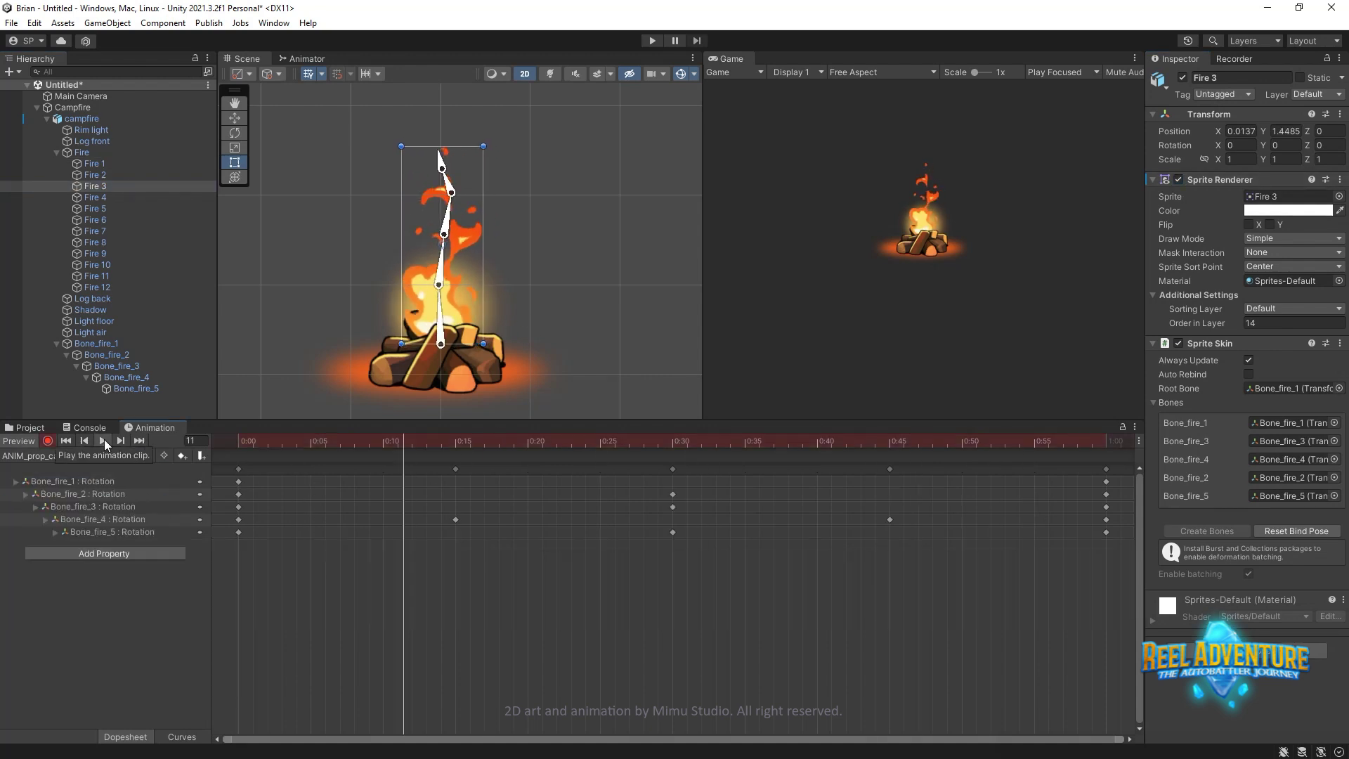
pyautogui.click(121, 480)
pyautogui.press('c')
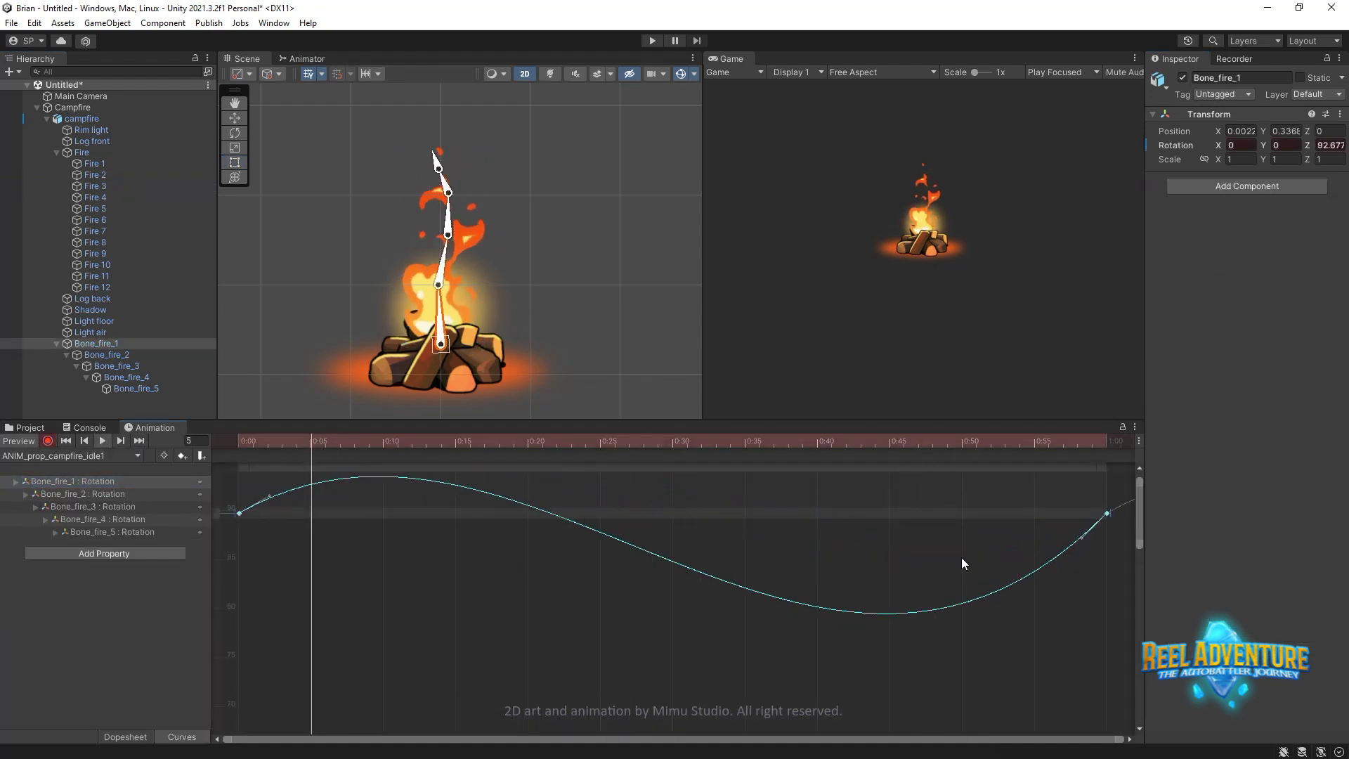
# - Drop Bone_fire_2's 0:30 rotation key to about zero
pyautogui.click(83, 494)
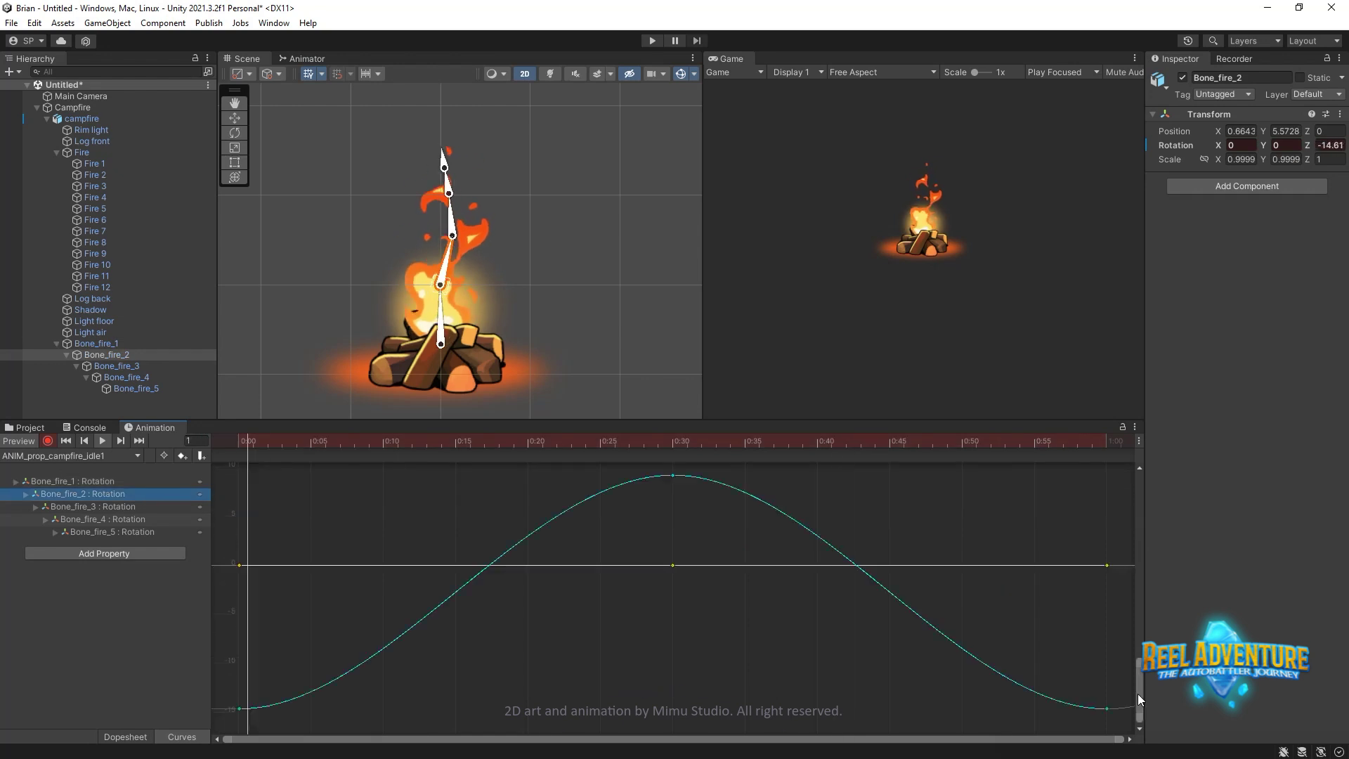
pyautogui.click(25, 493)
pyautogui.moveTo(461, 440); pyautogui.dragTo(778, 440)
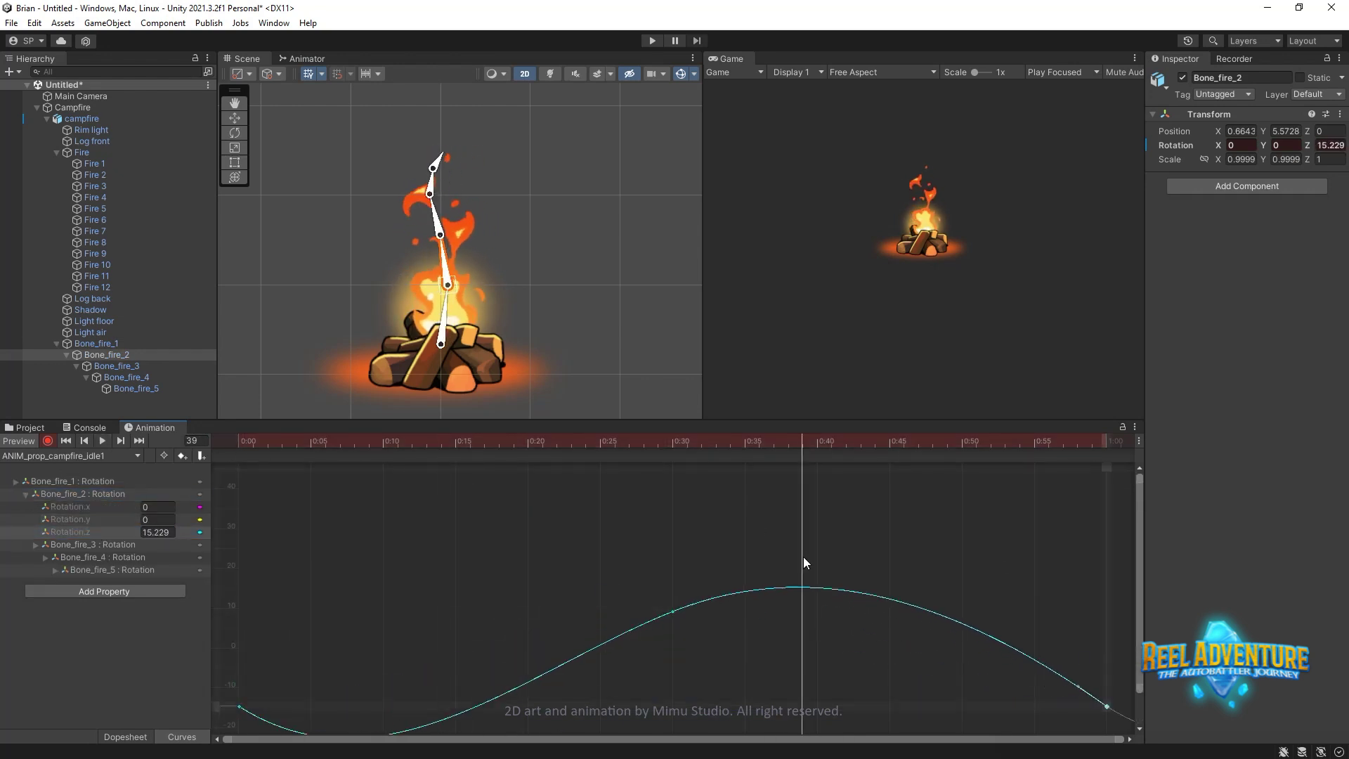
pyautogui.moveTo(672, 612)
pyautogui.mouseDown()
pyautogui.moveTo(643, 600)
pyautogui.moveTo(677, 523)
pyautogui.mouseUp()
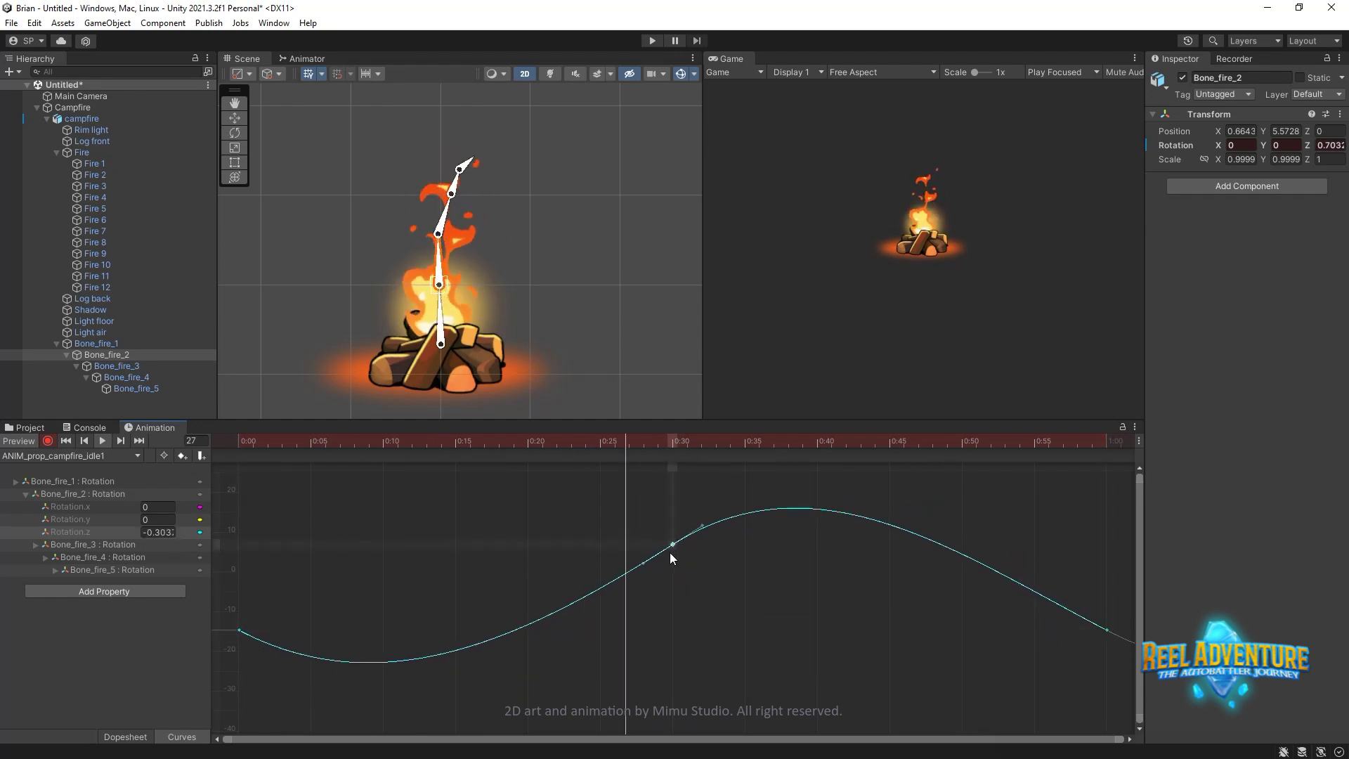
# - Bring up the Bone_fire_3 and Bone_fire_4 Rotation.z curves and scrub through the sway
pyautogui.click(91, 544)
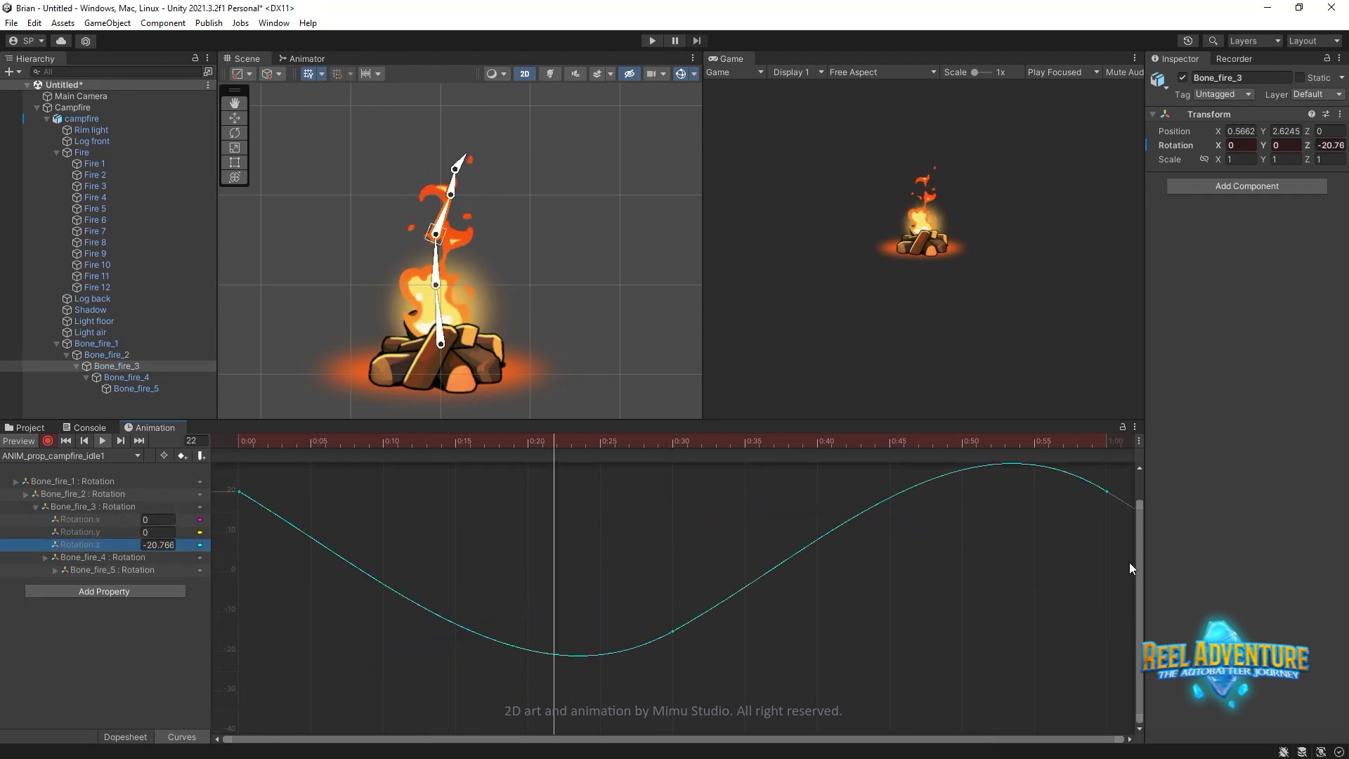
pyautogui.click(247, 446)
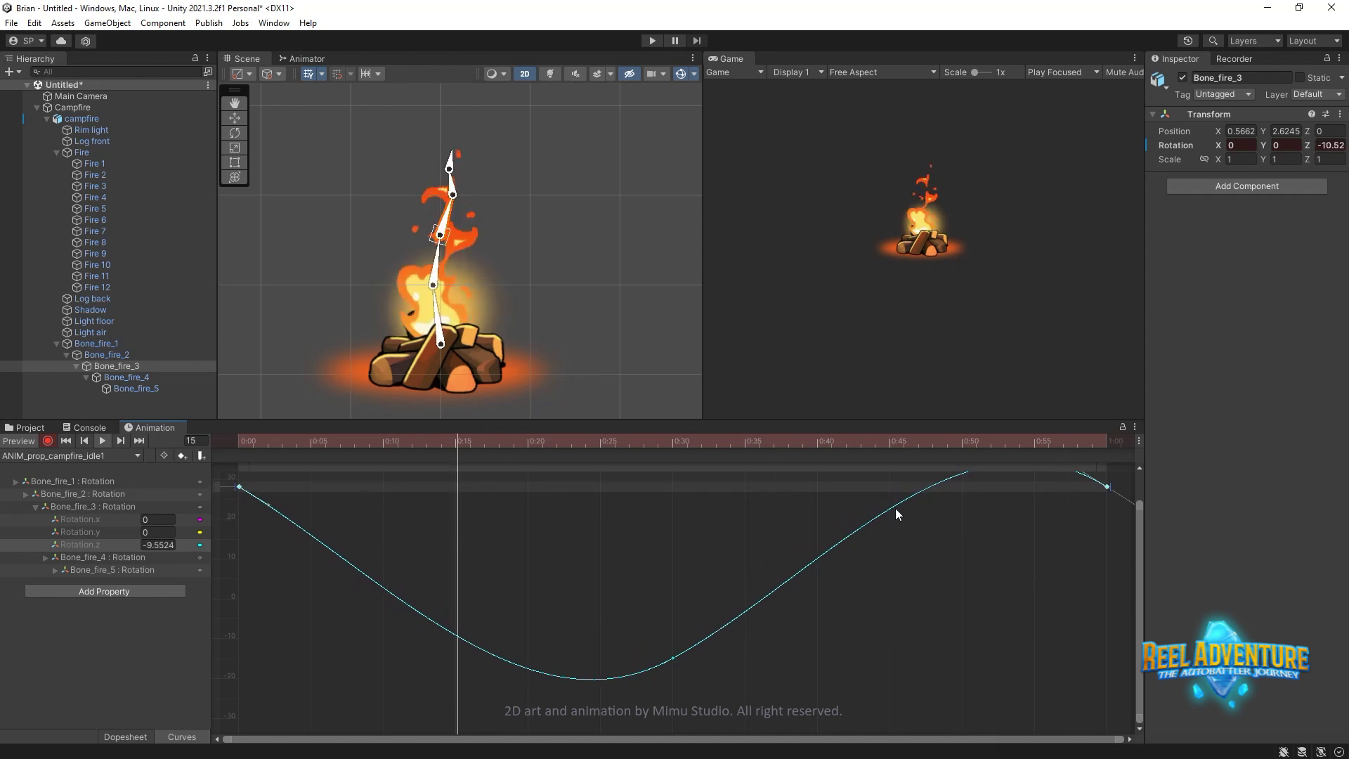
pyautogui.click(91, 556)
pyautogui.click(325, 443)
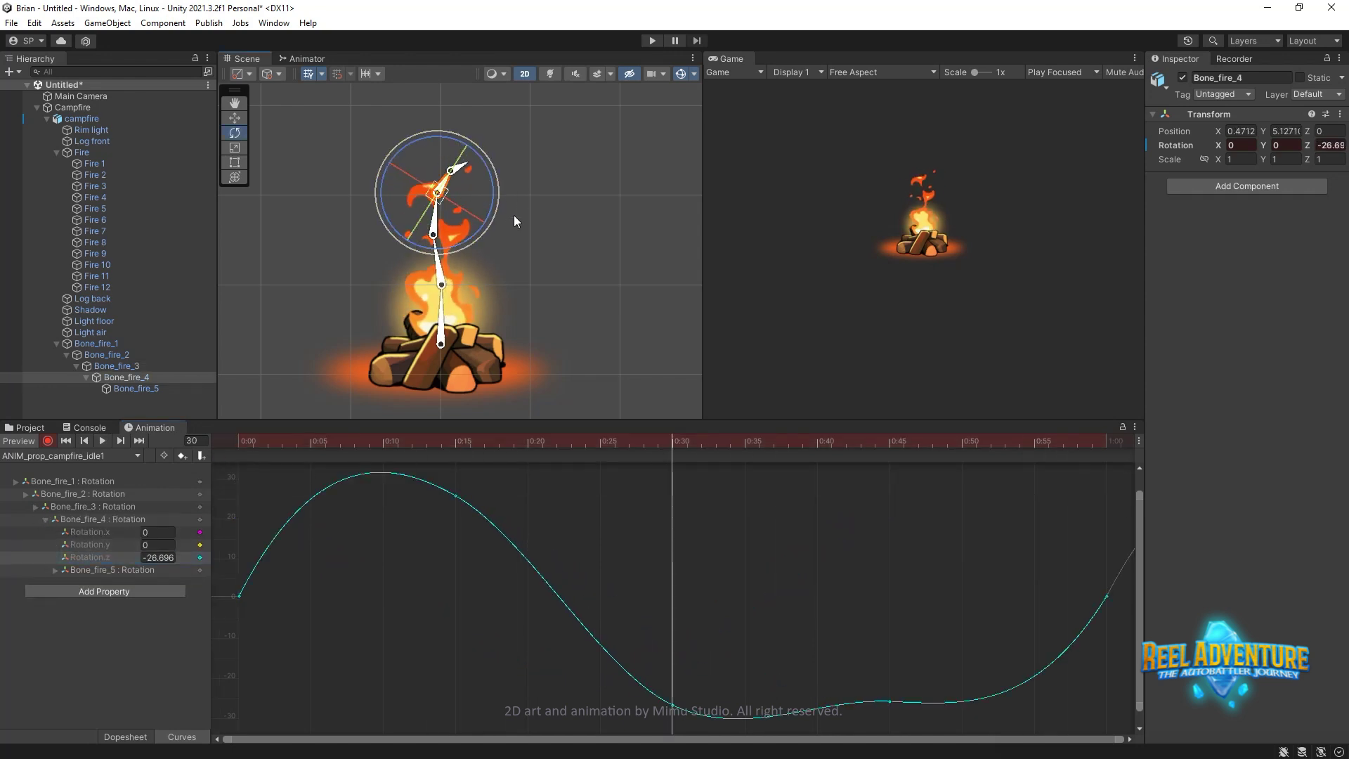
pyautogui.moveTo(672, 442); pyautogui.dragTo(1091, 464)
# - Flatten, then steepen, Bone_fire_4's first and last key tangents so the loop matches
pyautogui.rightClick(239, 598)
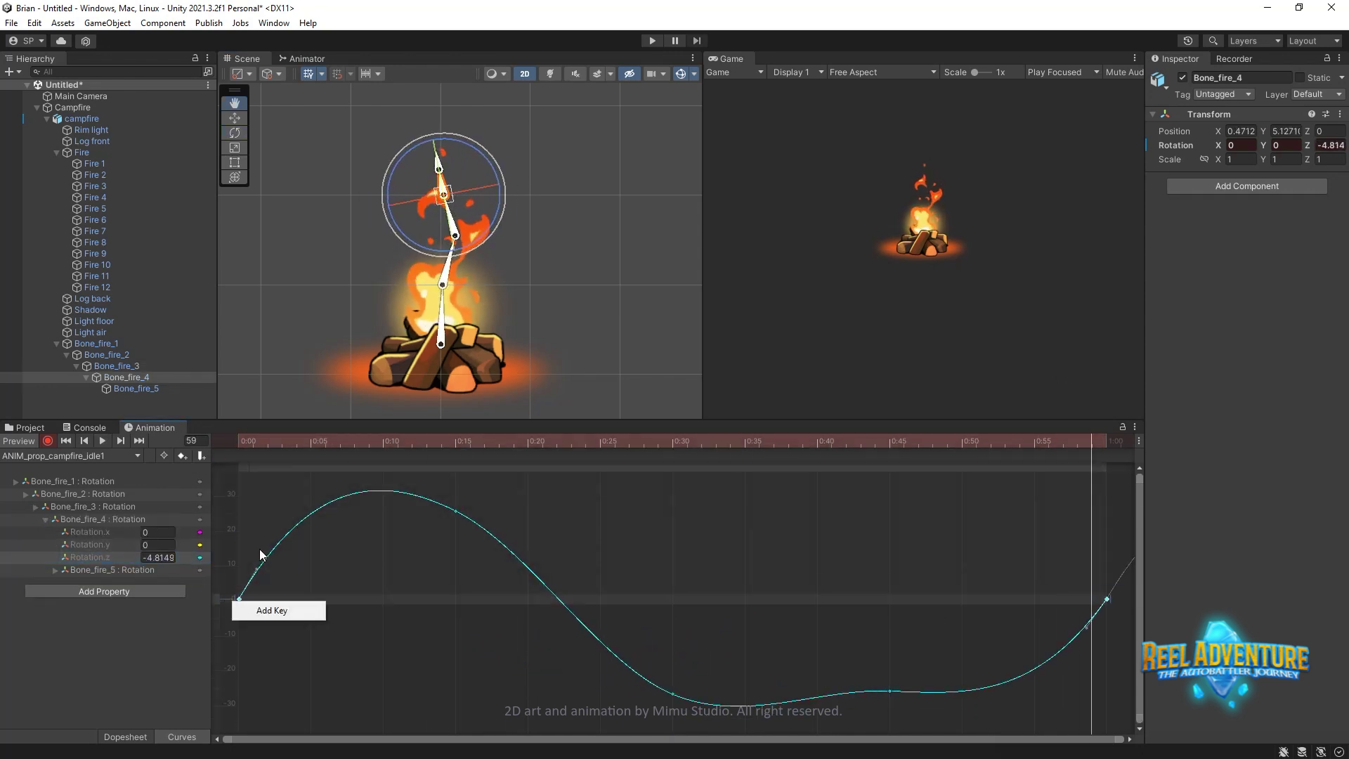
pyautogui.moveTo(265, 443); pyautogui.dragTo(441, 443)
pyautogui.press('space')
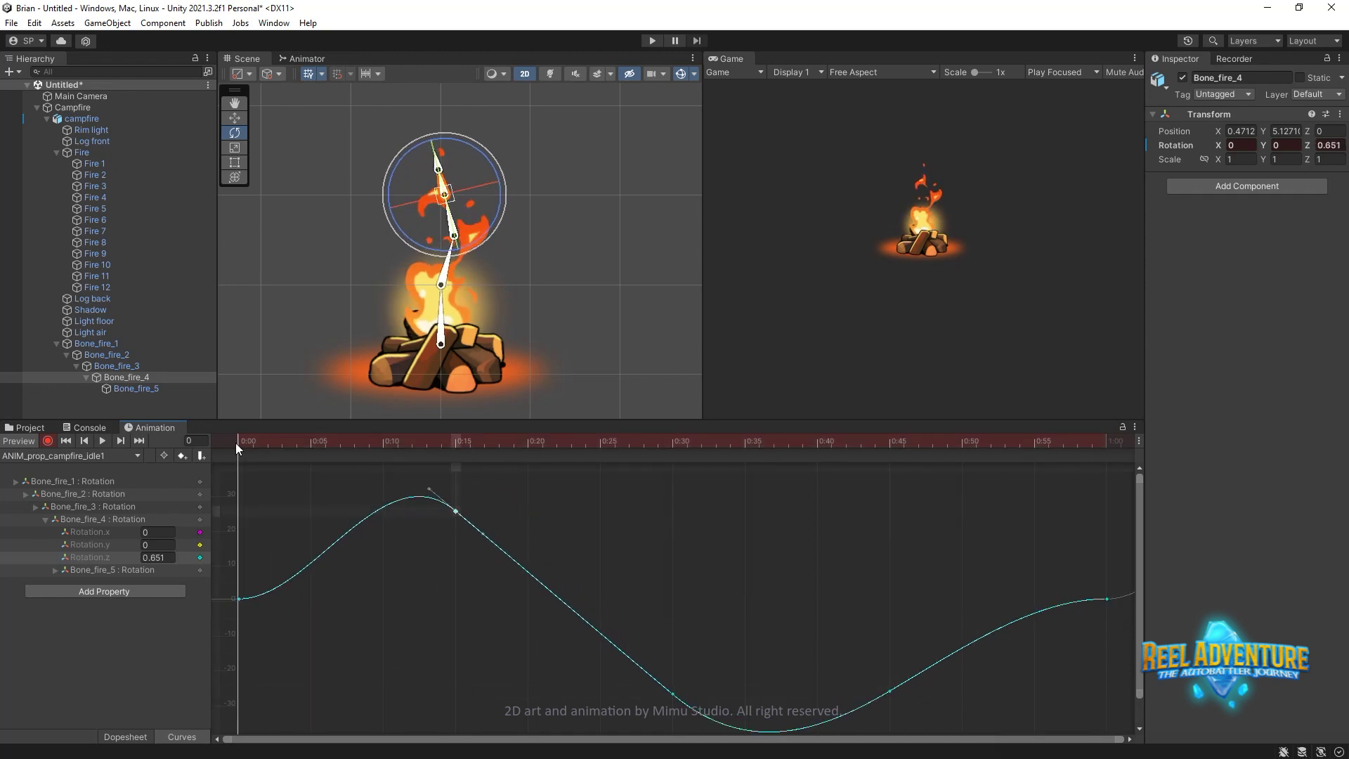
pyautogui.moveTo(270, 552); pyautogui.dragTo(225, 624)
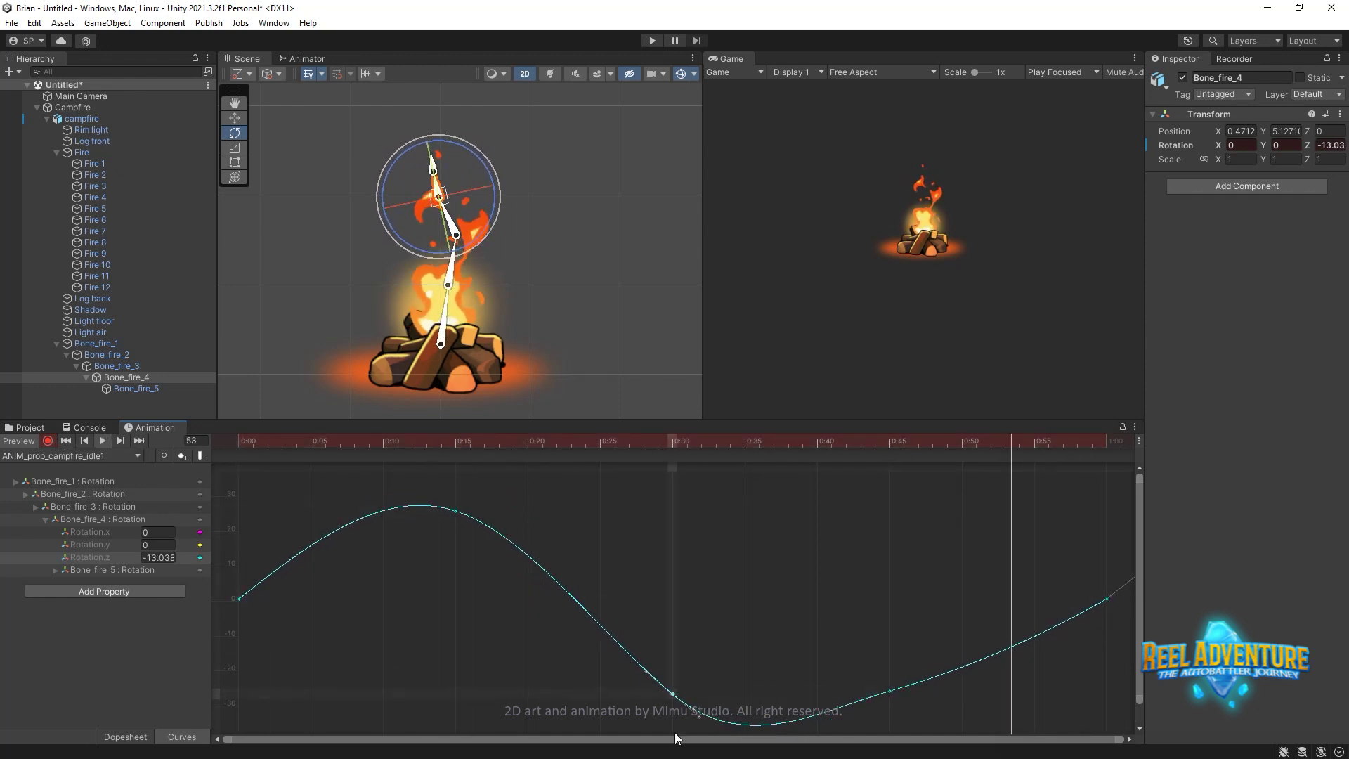
pyautogui.moveTo(1058, 615); pyautogui.dragTo(1043, 659)
pyautogui.click(415, 444)
pyautogui.moveTo(414, 444); pyautogui.dragTo(845, 659)
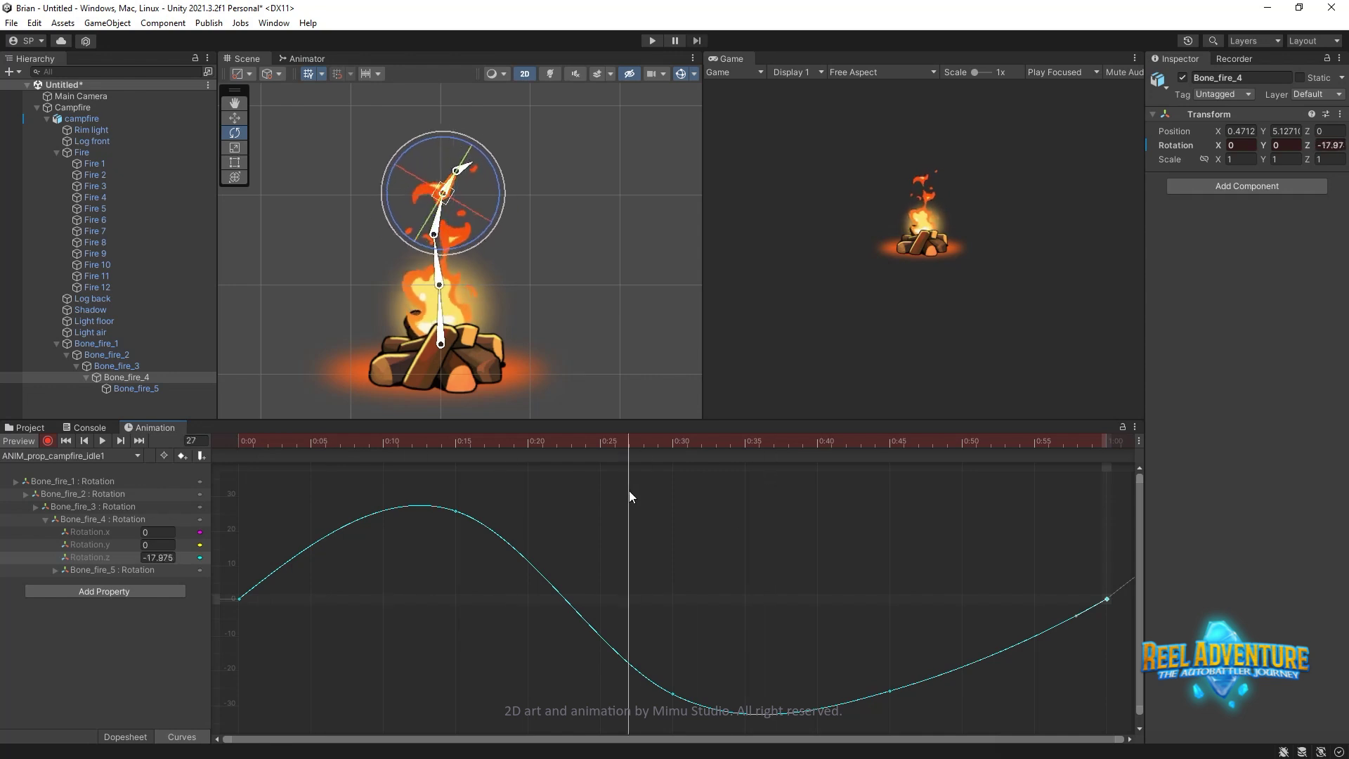
# - Raise Bone_fire_5's 0:30 rotation key into a wave, preview it, then review all keys in Dopesheet
pyautogui.click(45, 519)
pyautogui.click(217, 444)
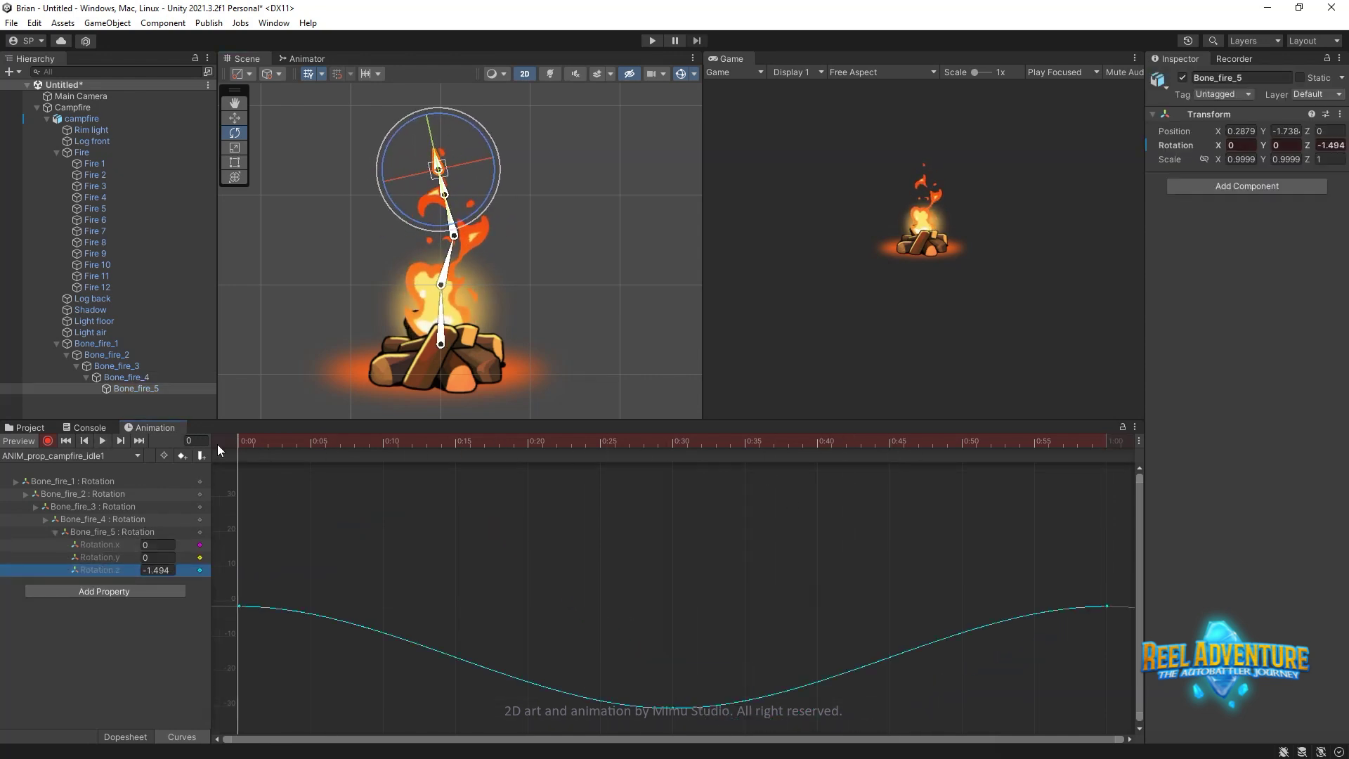
pyautogui.click(527, 440)
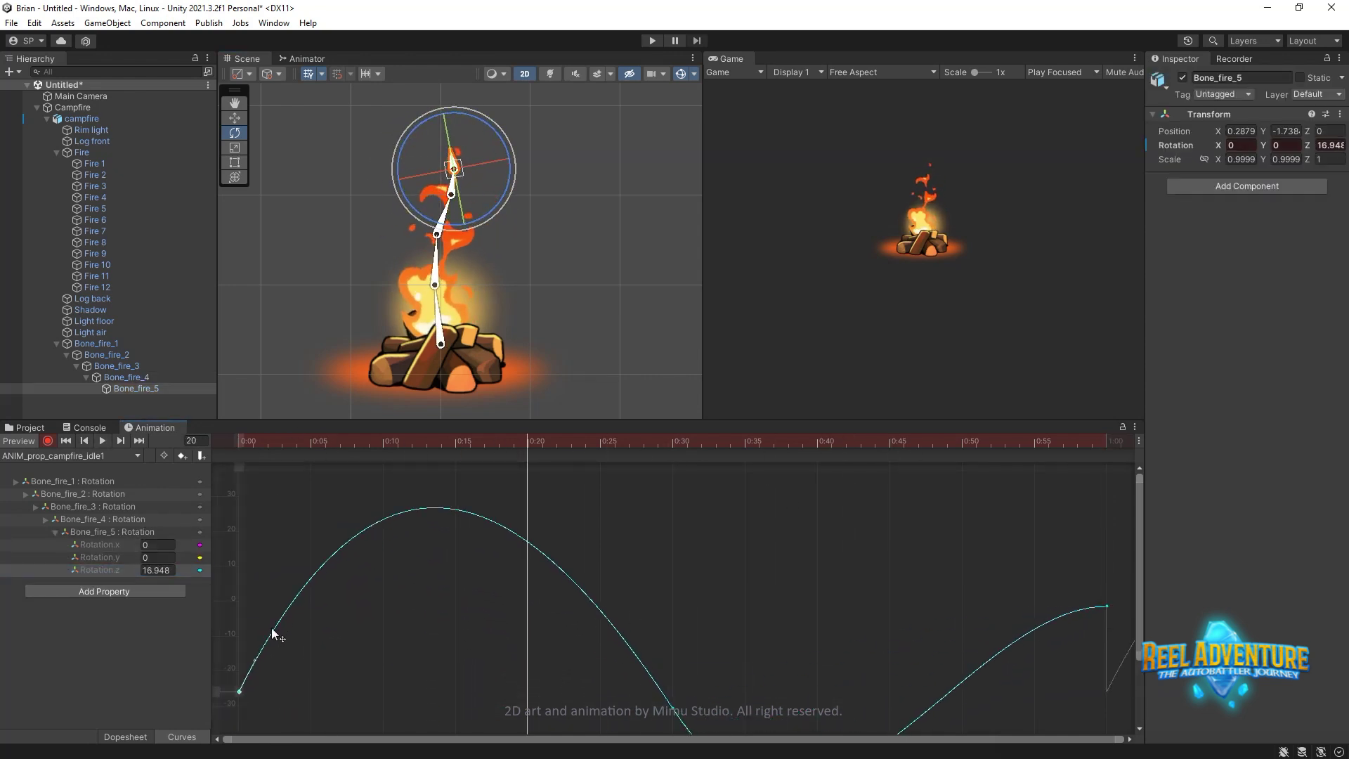
pyautogui.click(116, 568)
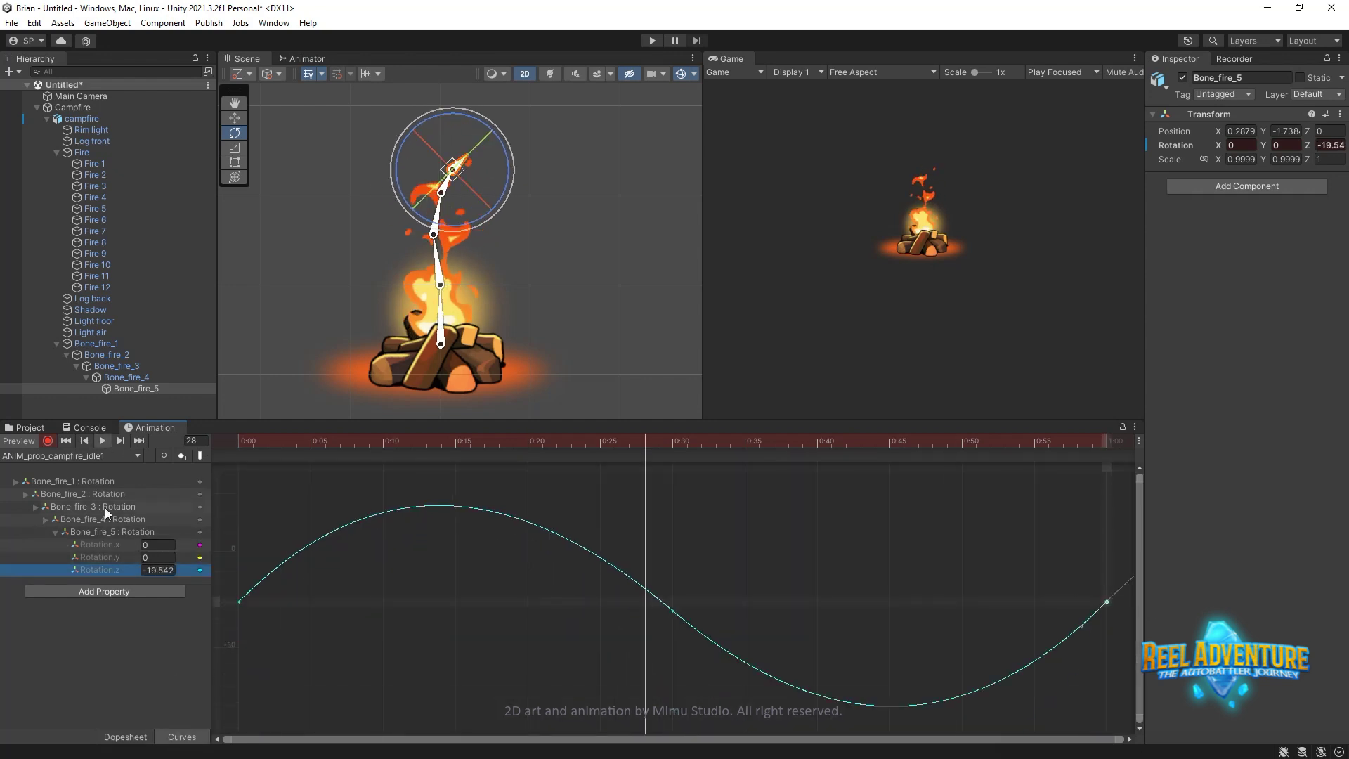
pyautogui.click(675, 468)
pyautogui.moveTo(617, 440)
pyautogui.mouseDown()
pyautogui.moveTo(236, 441)
pyautogui.moveTo(947, 520)
pyautogui.mouseUp()
pyautogui.moveTo(718, 641); pyautogui.dragTo(718, 603)
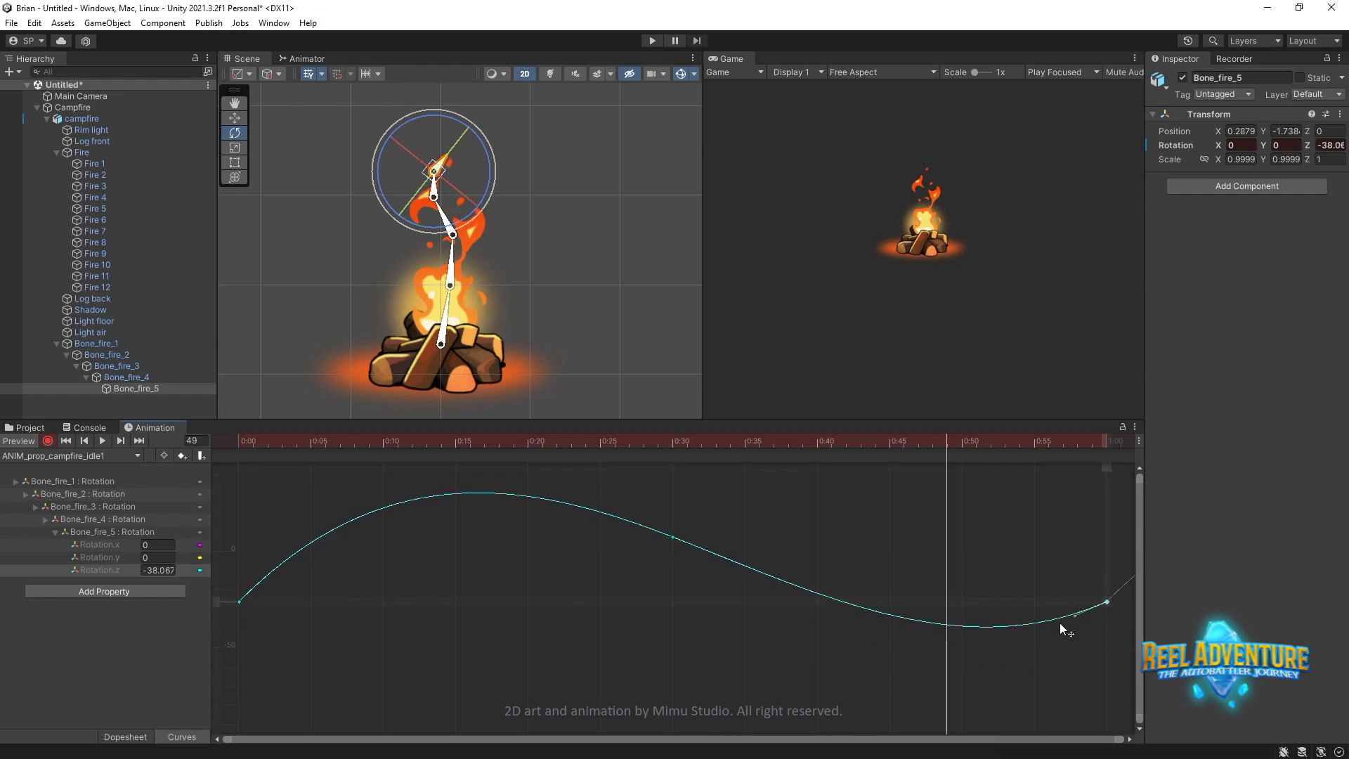
pyautogui.press('space')
pyautogui.click(125, 736)
# - Stretch Bone_fire_1 through Bone_fire_3 with the Scale tool and key their scales
pyautogui.click(475, 188)
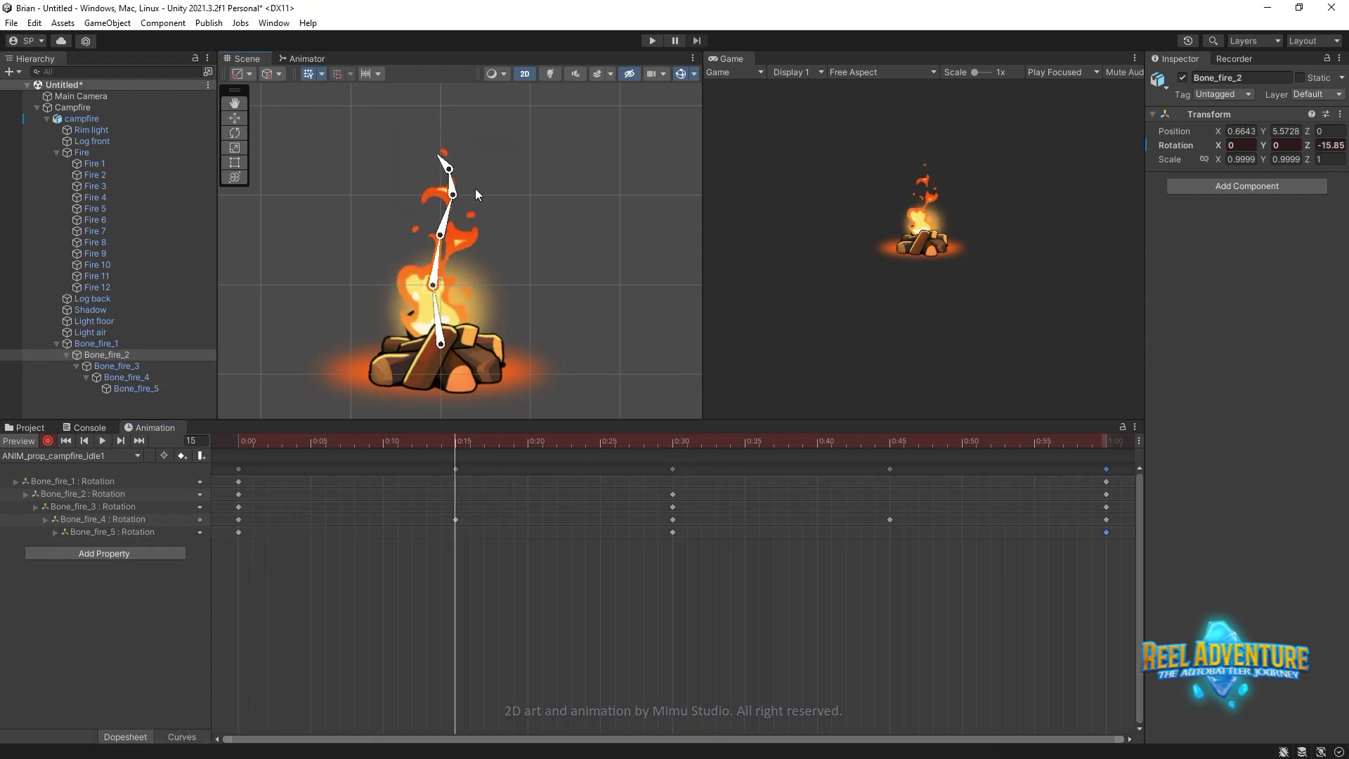
pyautogui.press('r')
pyautogui.click(437, 324)
pyautogui.moveTo(384, 360); pyautogui.dragTo(378, 360)
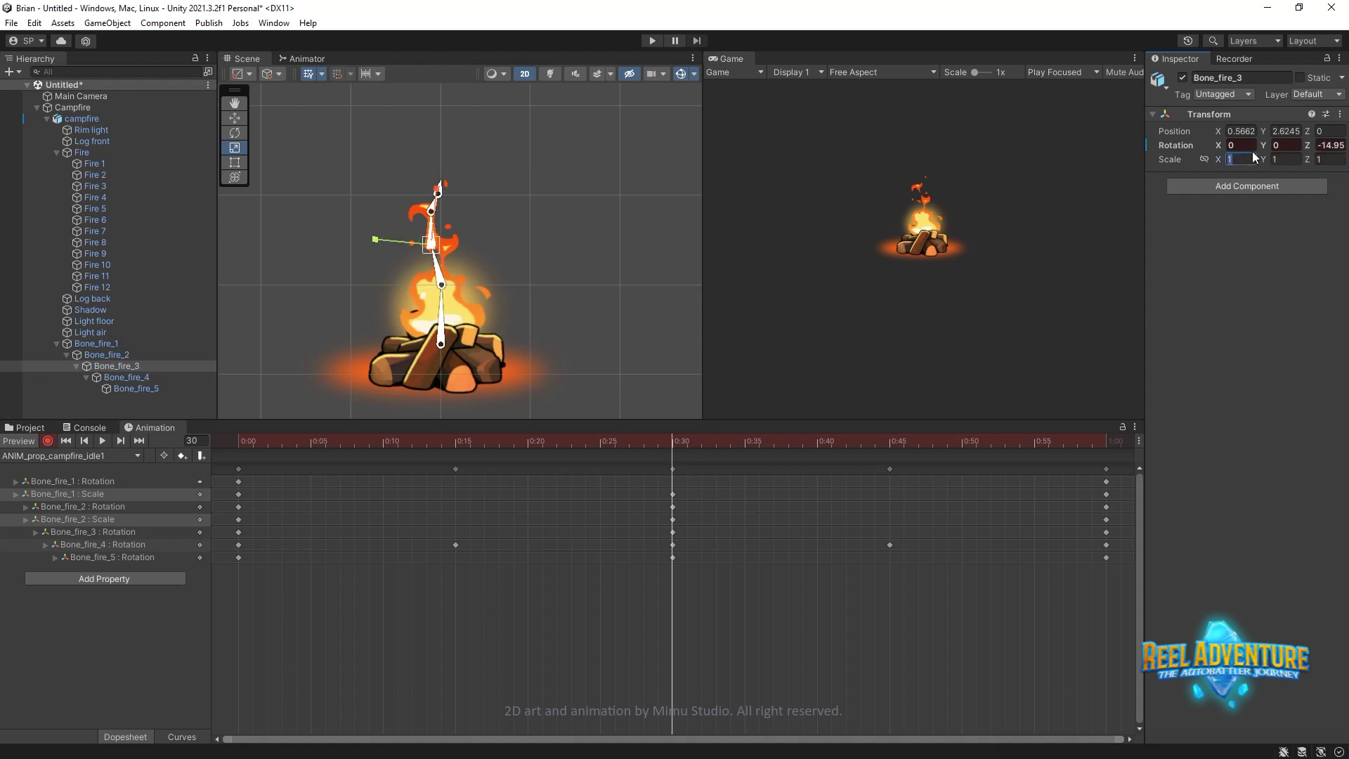
pyautogui.press('Return')
# - Key Bone_fire_4's vertical scale and add Bone_fire_5's scale key at 1:00
pyautogui.click(669, 550)
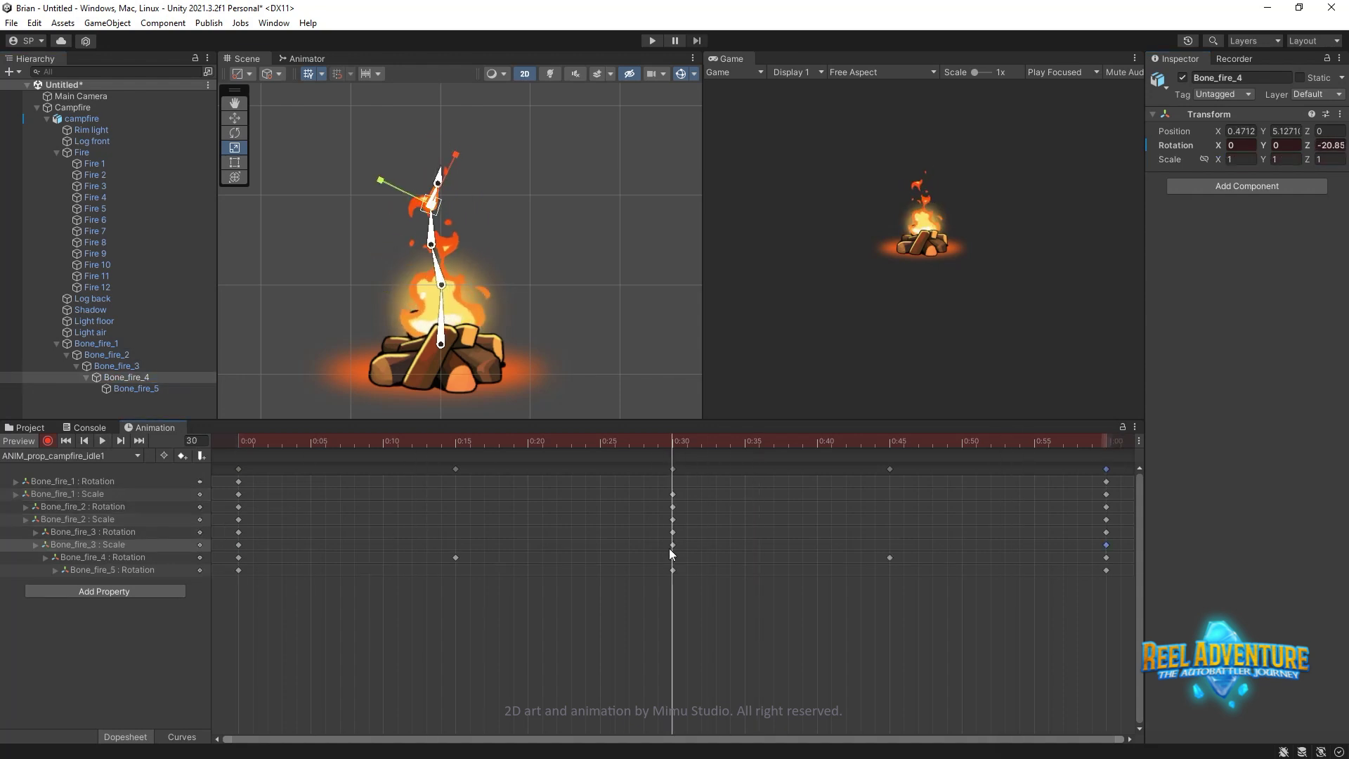
pyautogui.press('Return')
pyautogui.keyDown('shift'); pyautogui.click(239, 595); pyautogui.keyUp('shift')
pyautogui.hotkey('ctrl', 'c')
pyautogui.hotkey('ctrl', 'v')
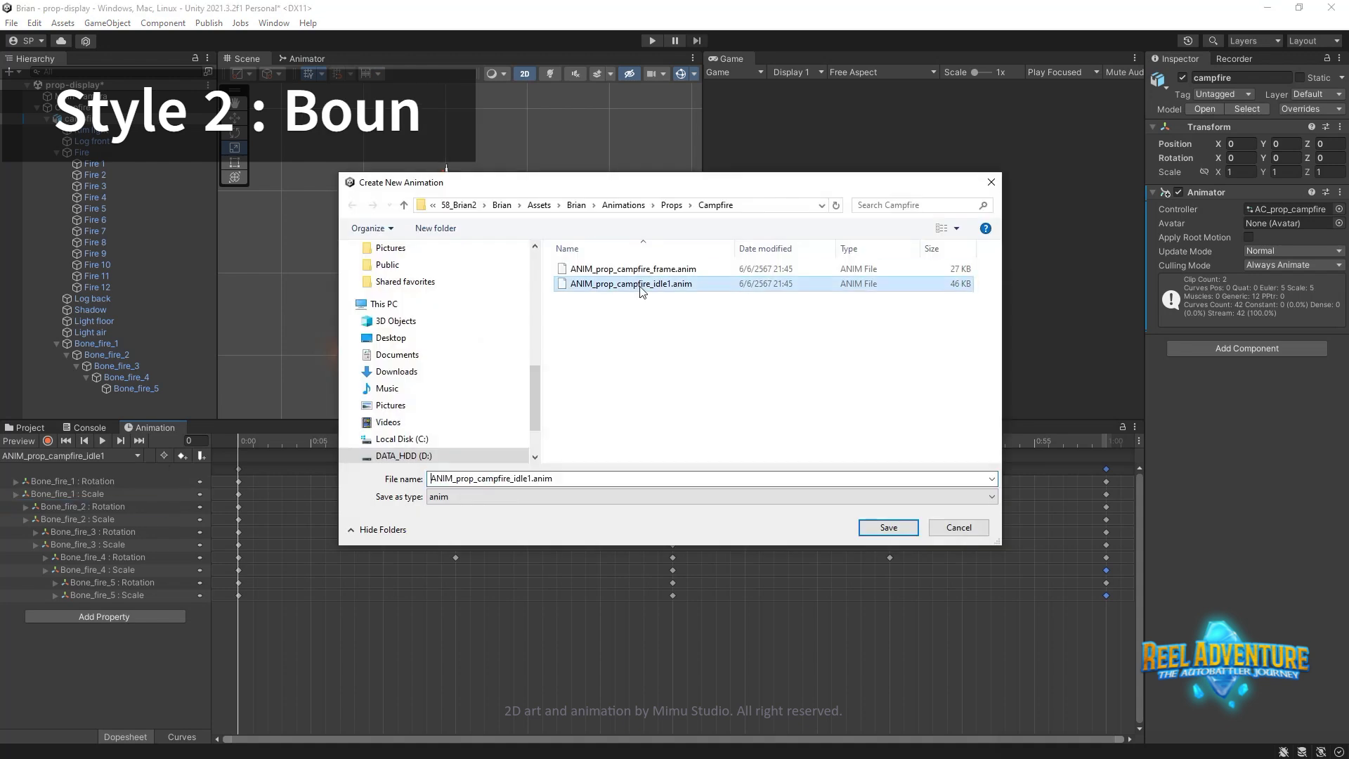
# - Save the ANIM_prop_campfire_idle2 clip; key Bone_fire_2 squashed at 0:10, normal at 0:20
pyautogui.click(119, 343)
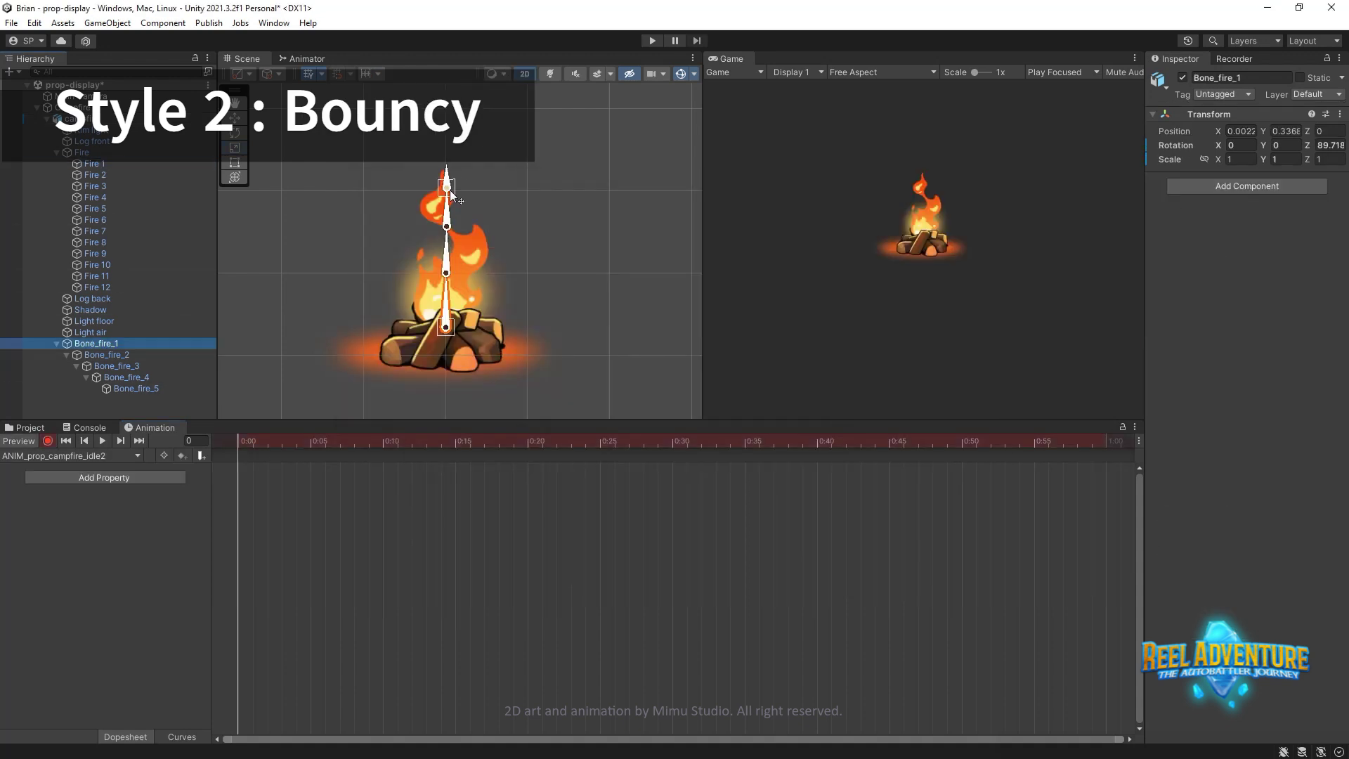
pyautogui.moveTo(422, 274)
pyautogui.mouseDown()
pyautogui.moveTo(446, 280)
pyautogui.moveTo(403, 289)
pyautogui.mouseUp()
pyautogui.click(445, 280)
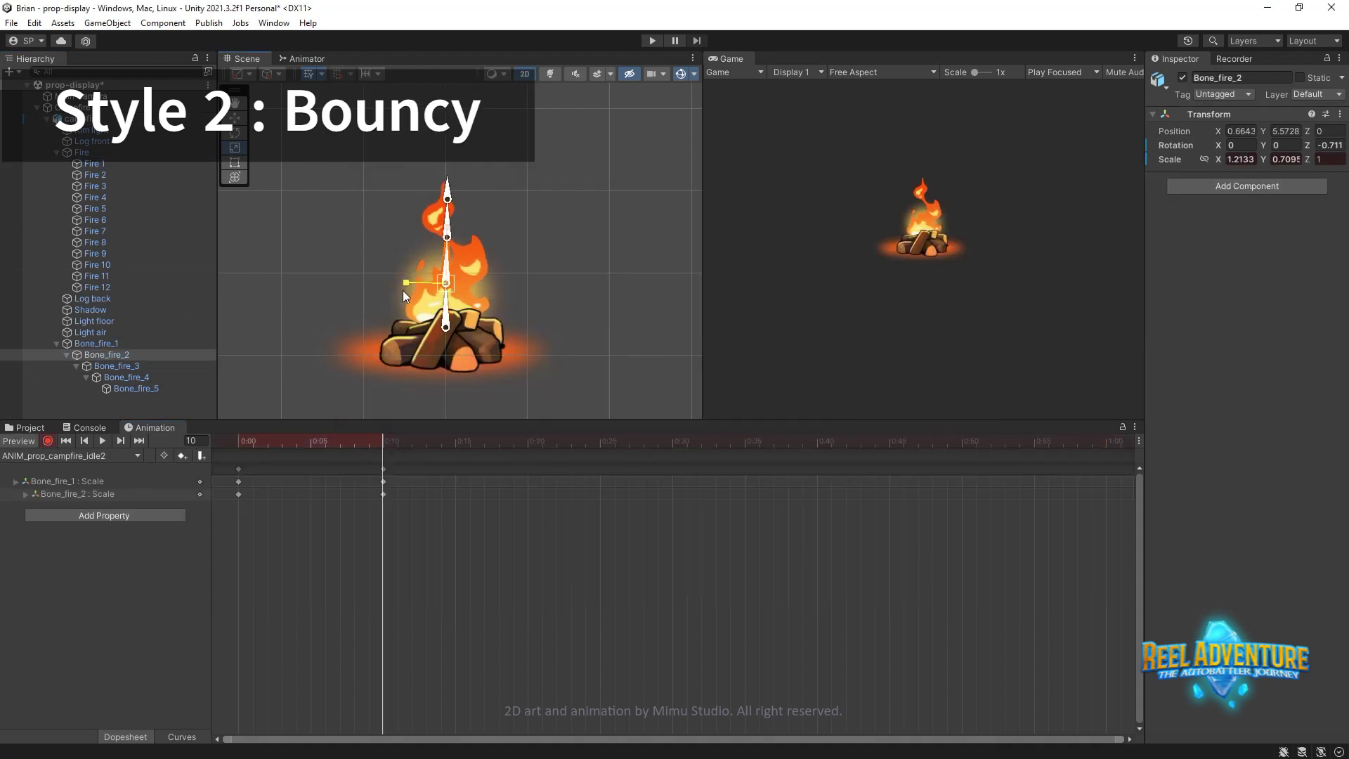
pyautogui.click(527, 442)
pyautogui.hotkey('ctrl', 'v')
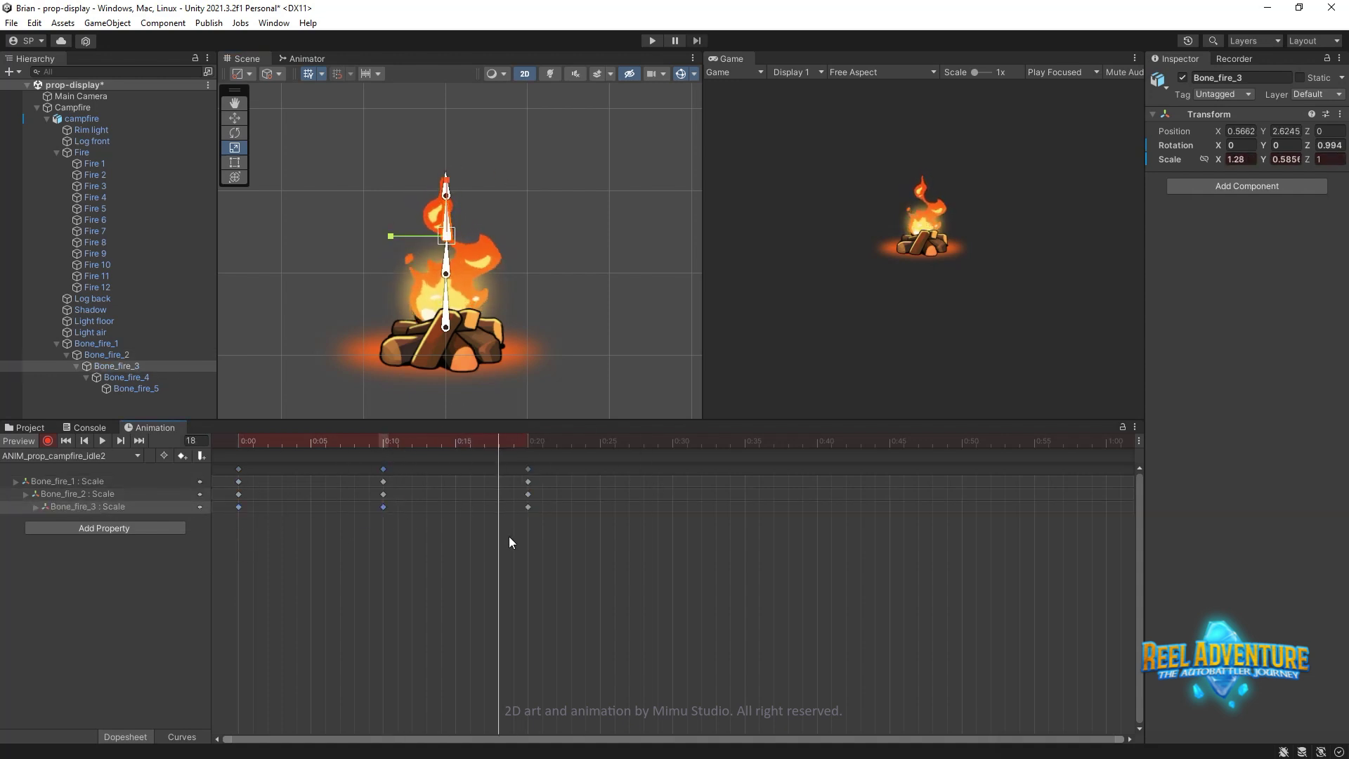
# - Paste the copied scale keys at 0:40 and 0:50, including Bone_fire_3's track
pyautogui.moveTo(646, 441); pyautogui.dragTo(339, 442)
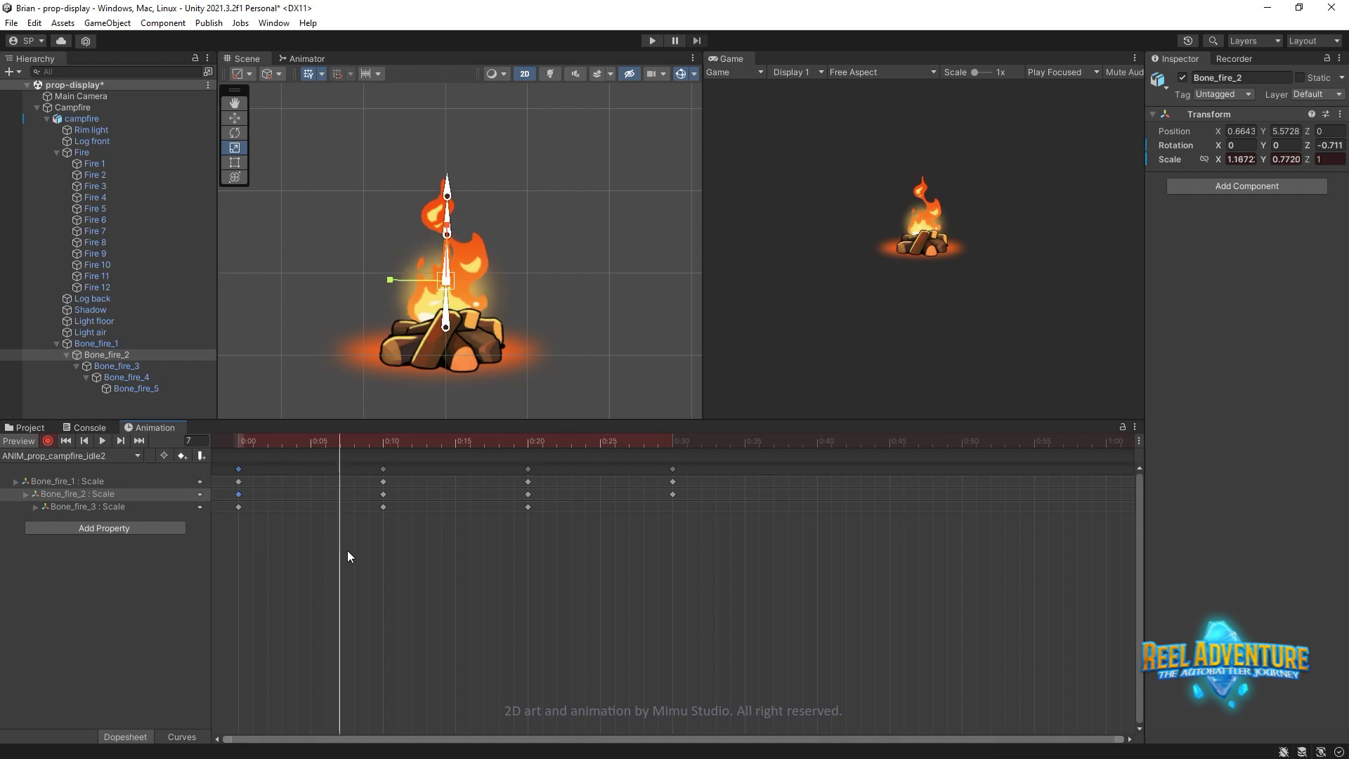
pyautogui.click(817, 441)
pyautogui.hotkey('ctrl', 'v')
pyautogui.click(513, 441)
pyautogui.click(516, 503)
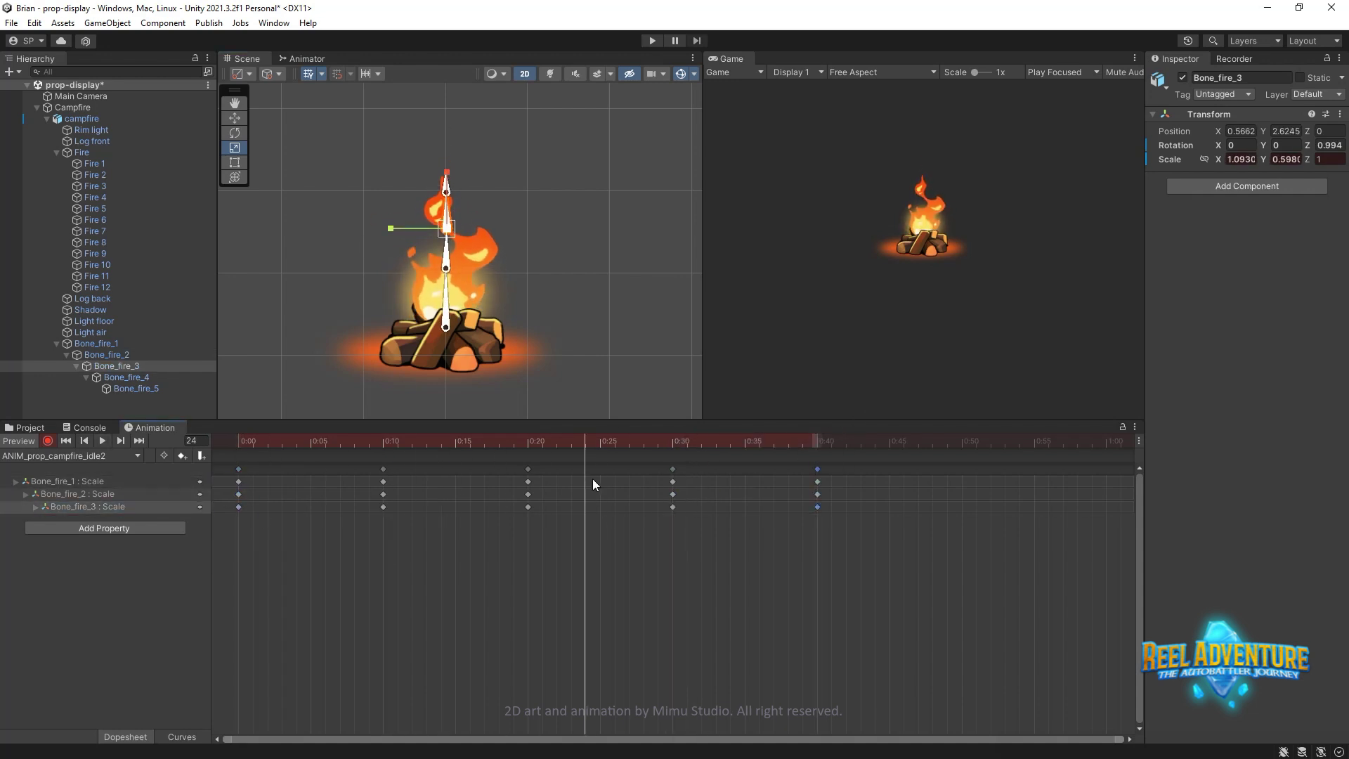
pyautogui.hotkey('ctrl', 'v')
pyautogui.click(281, 441)
# - Select the 0:30 scale keys and bring up the idle2 state's options in the Animator graph
pyautogui.click(248, 446)
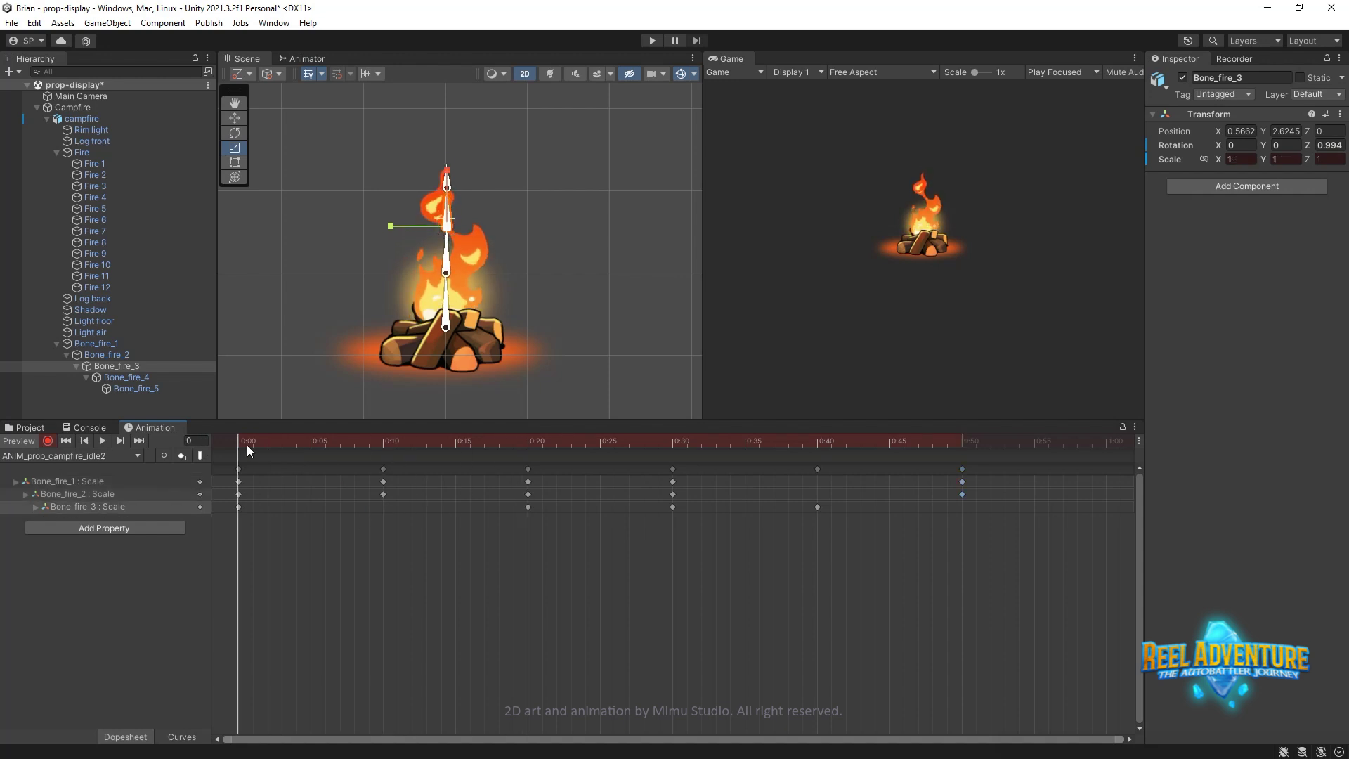
pyautogui.click(671, 469)
pyautogui.click(243, 445)
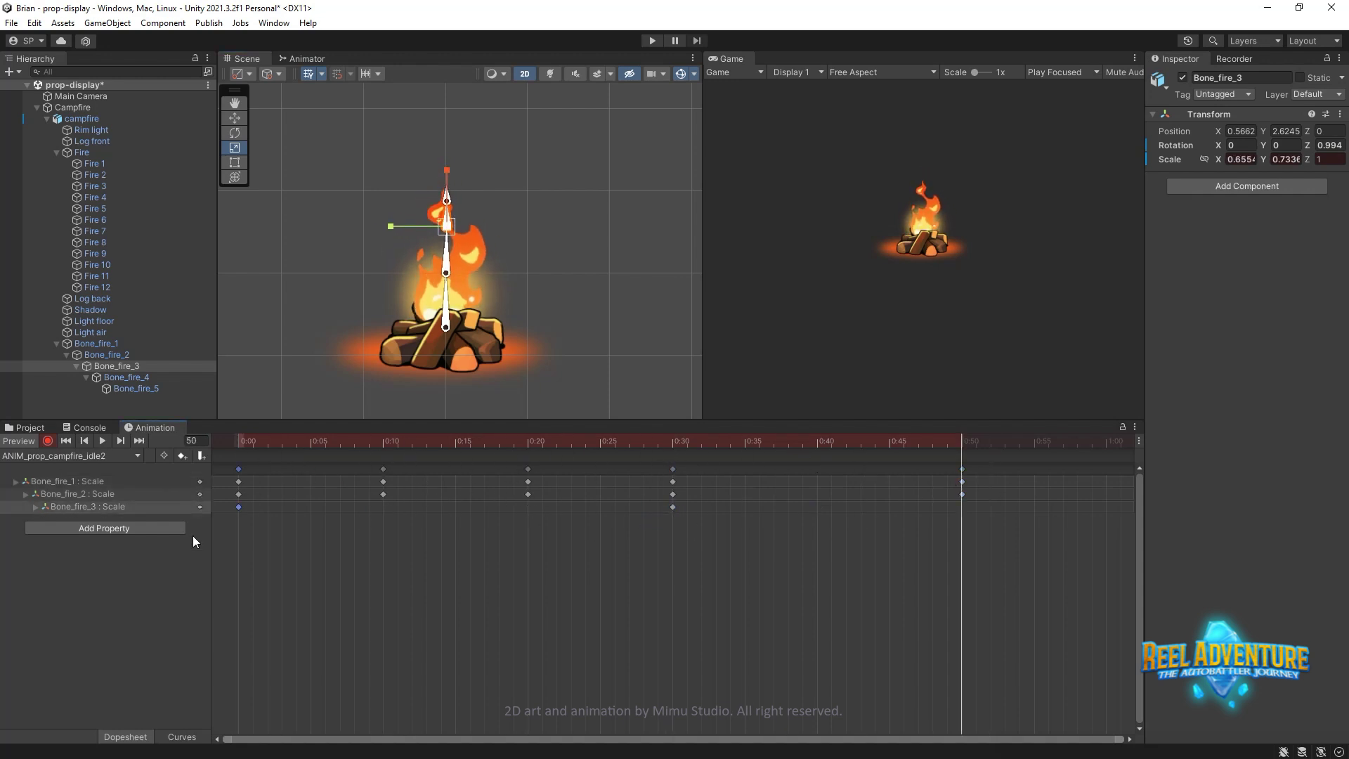
pyautogui.click(307, 58)
pyautogui.rightClick(537, 169)
# - Set idle2 as the Bone Layer default state and preview the campfire in play mode
pyautogui.click(601, 191)
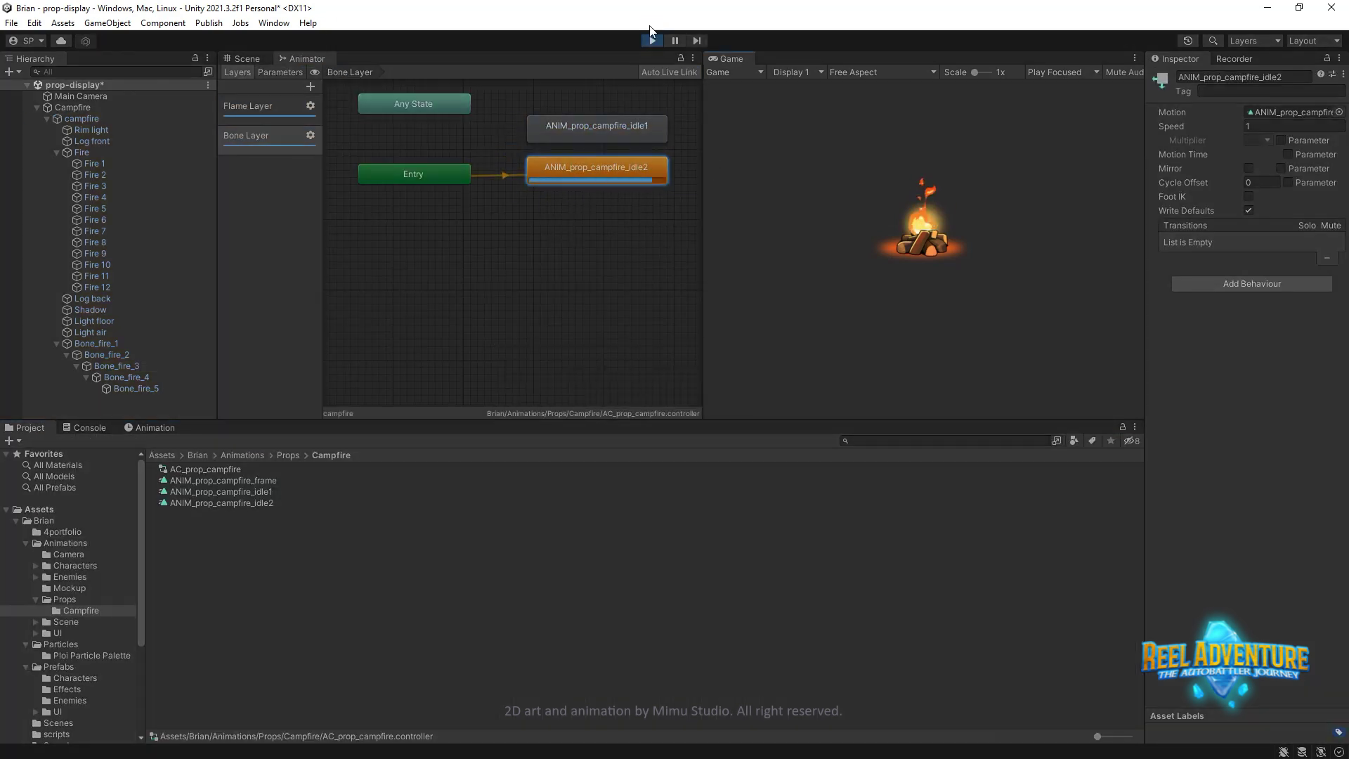
pyautogui.click(246, 58)
pyautogui.click(495, 329)
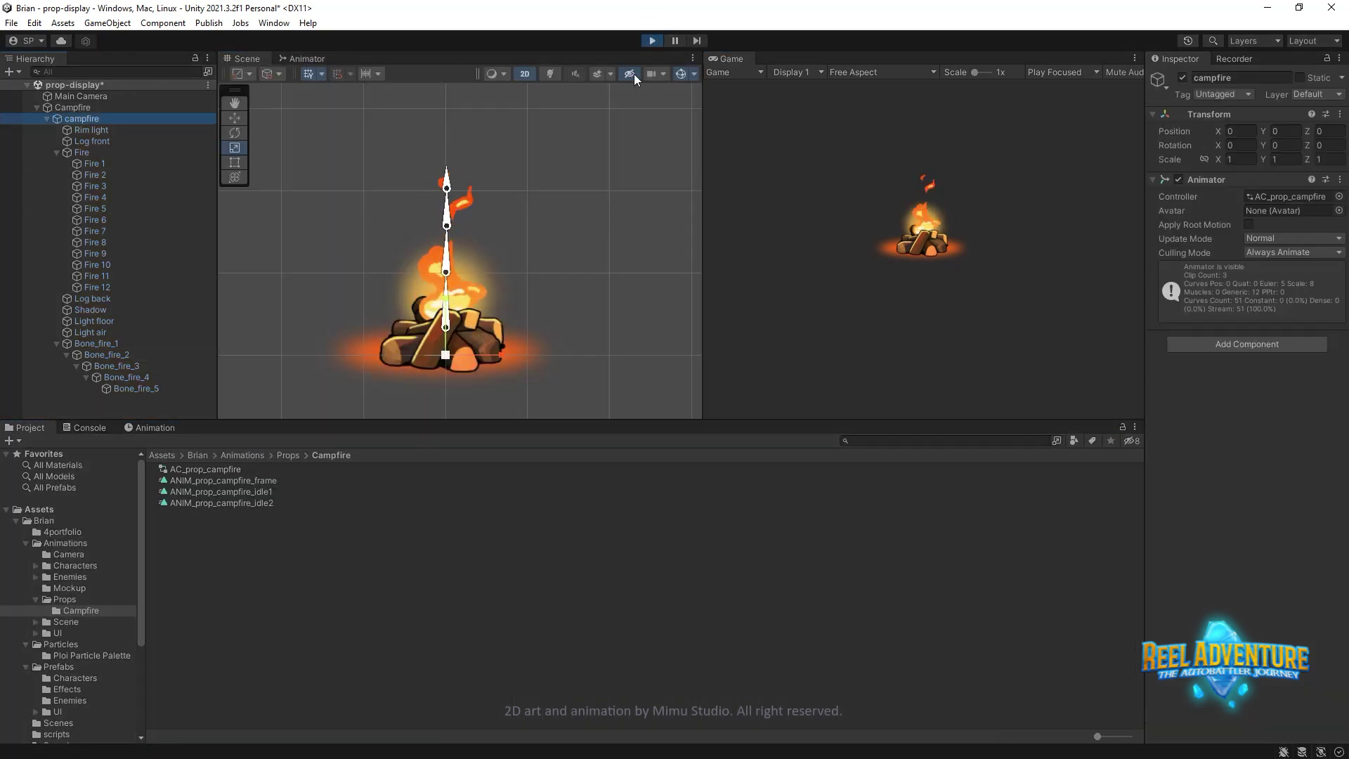
pyautogui.click(150, 427)
# - Reopen the idle2 clip in the Animation timeline with Bone_fire_1 selected
pyautogui.click(71, 455)
pyautogui.click(128, 500)
pyautogui.click(412, 480)
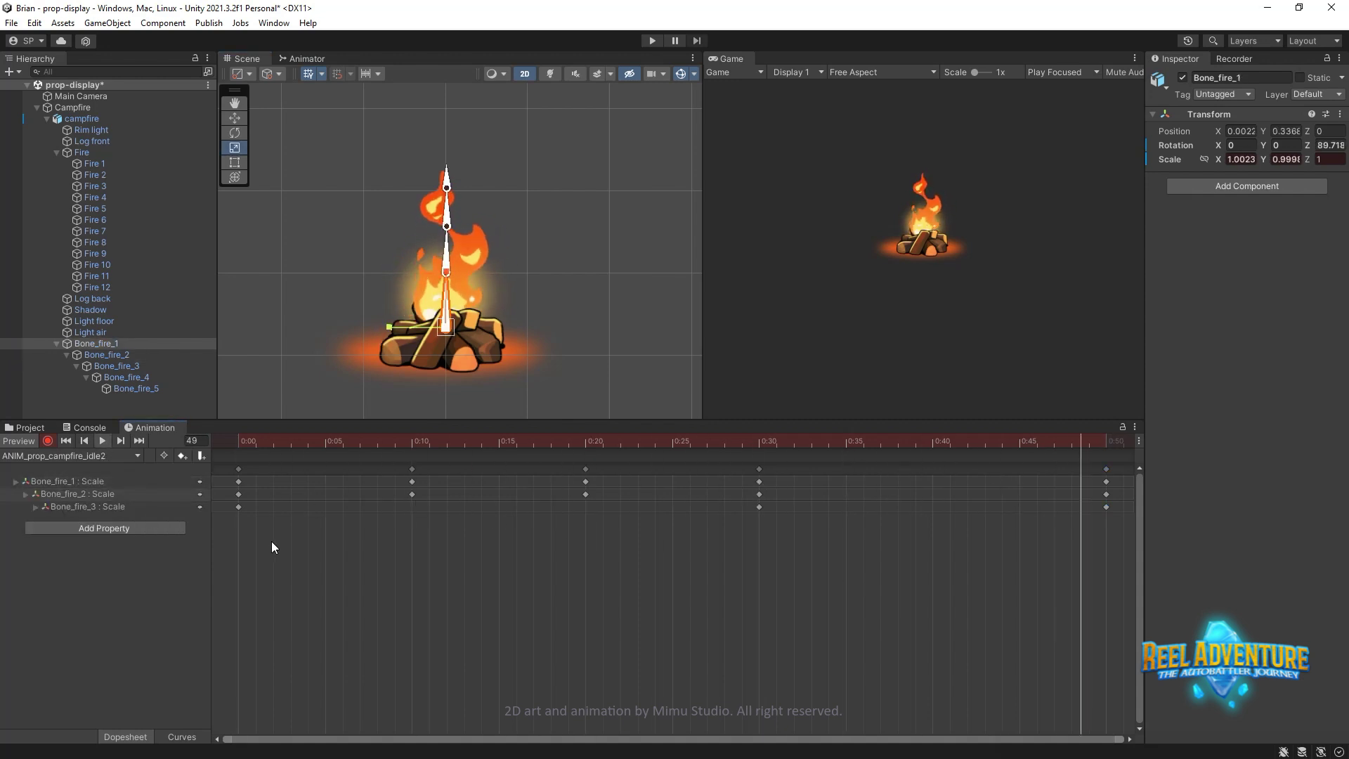
# - Keep the idle2 clip loaded and view Bone_fire_1's scale curves in Curves view
pyautogui.click(71, 455)
pyautogui.click(120, 504)
pyautogui.click(324, 467)
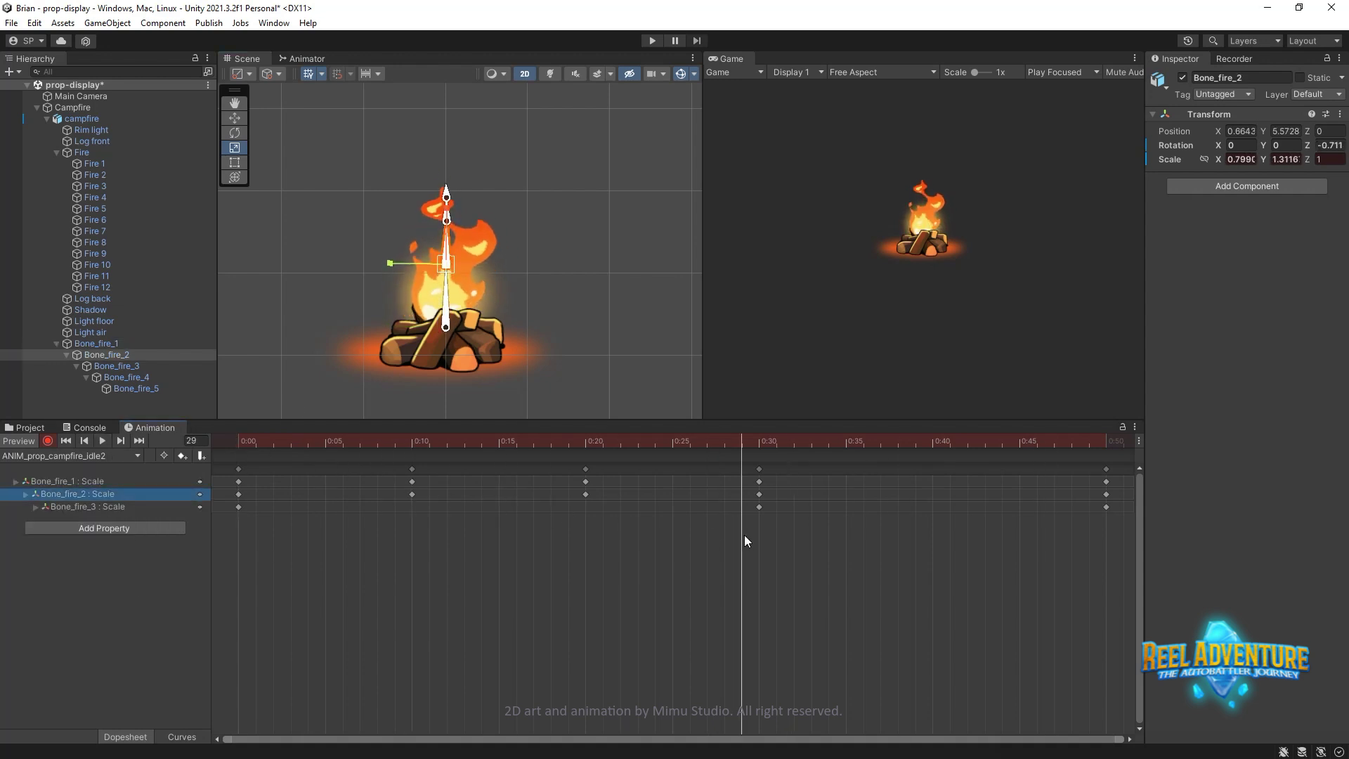
pyautogui.click(124, 483)
pyautogui.press('c')
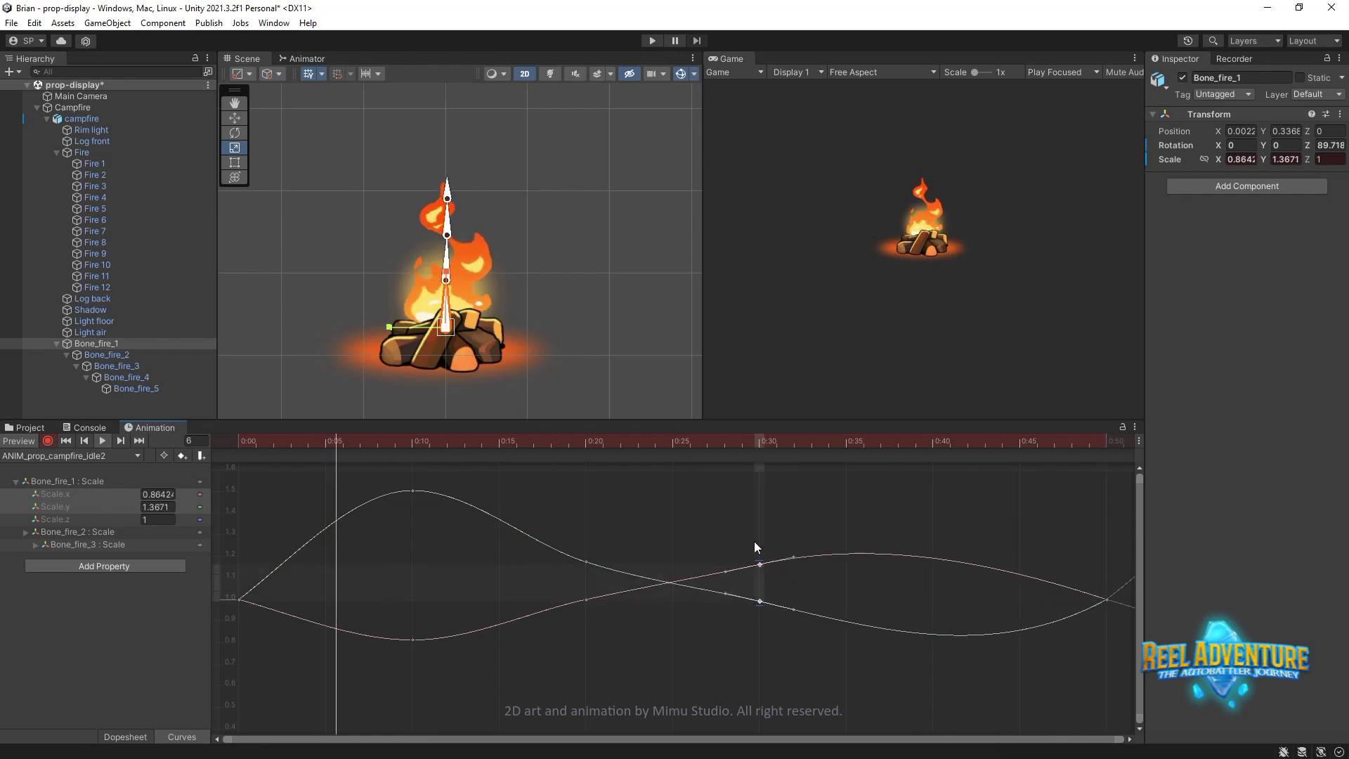
# - Play back the Bone_fire_2 and Bone_fire_3 scale curves, then run the scene in play mode
pyautogui.click(78, 532)
pyautogui.click(240, 600)
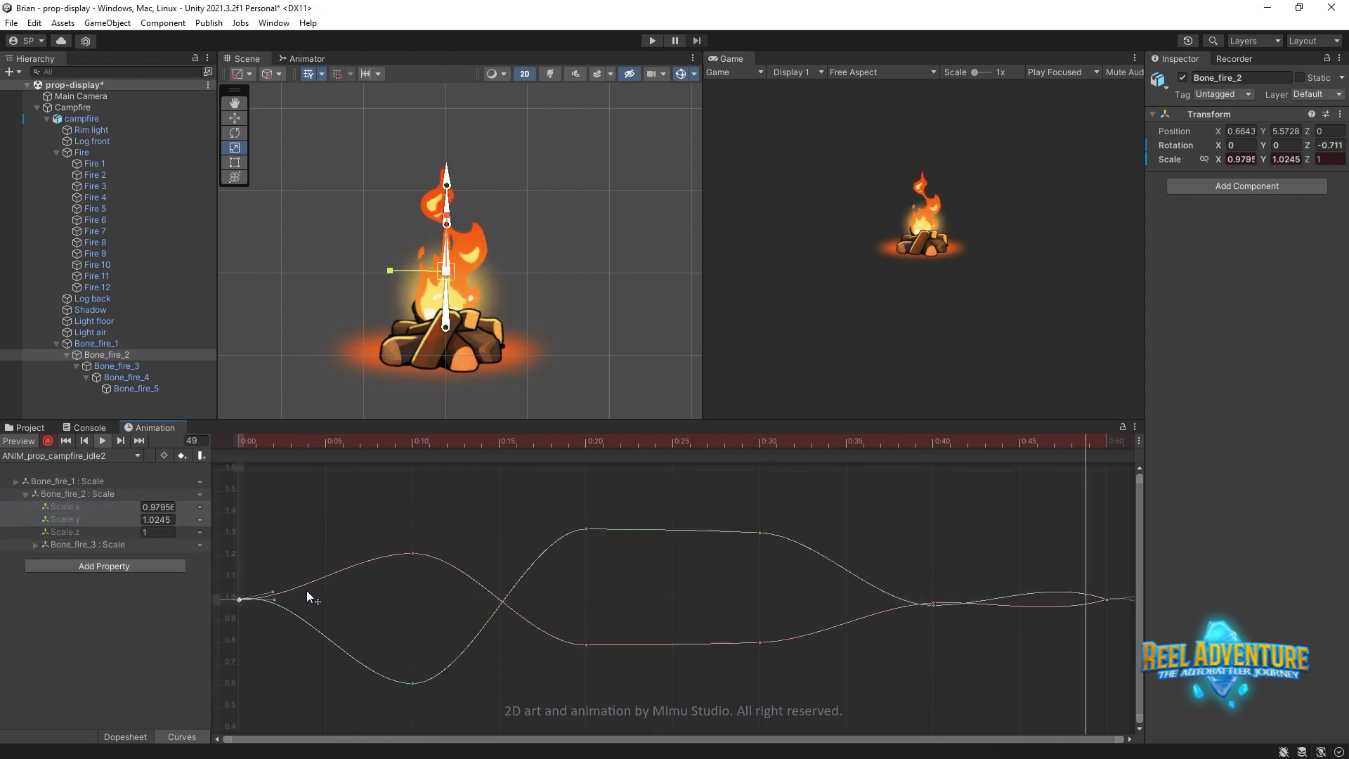
pyautogui.click(88, 545)
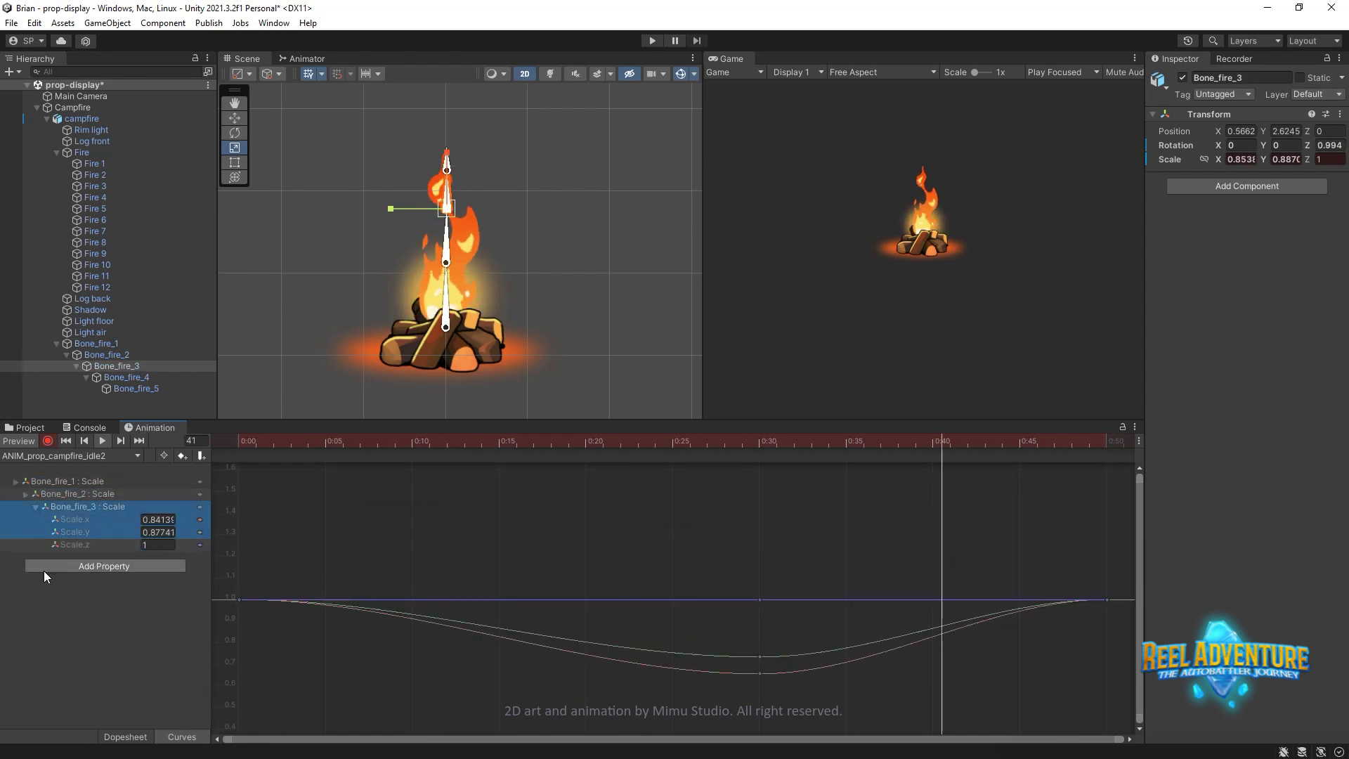
pyautogui.press('c')
pyautogui.hotkey('ctrl', 'p')
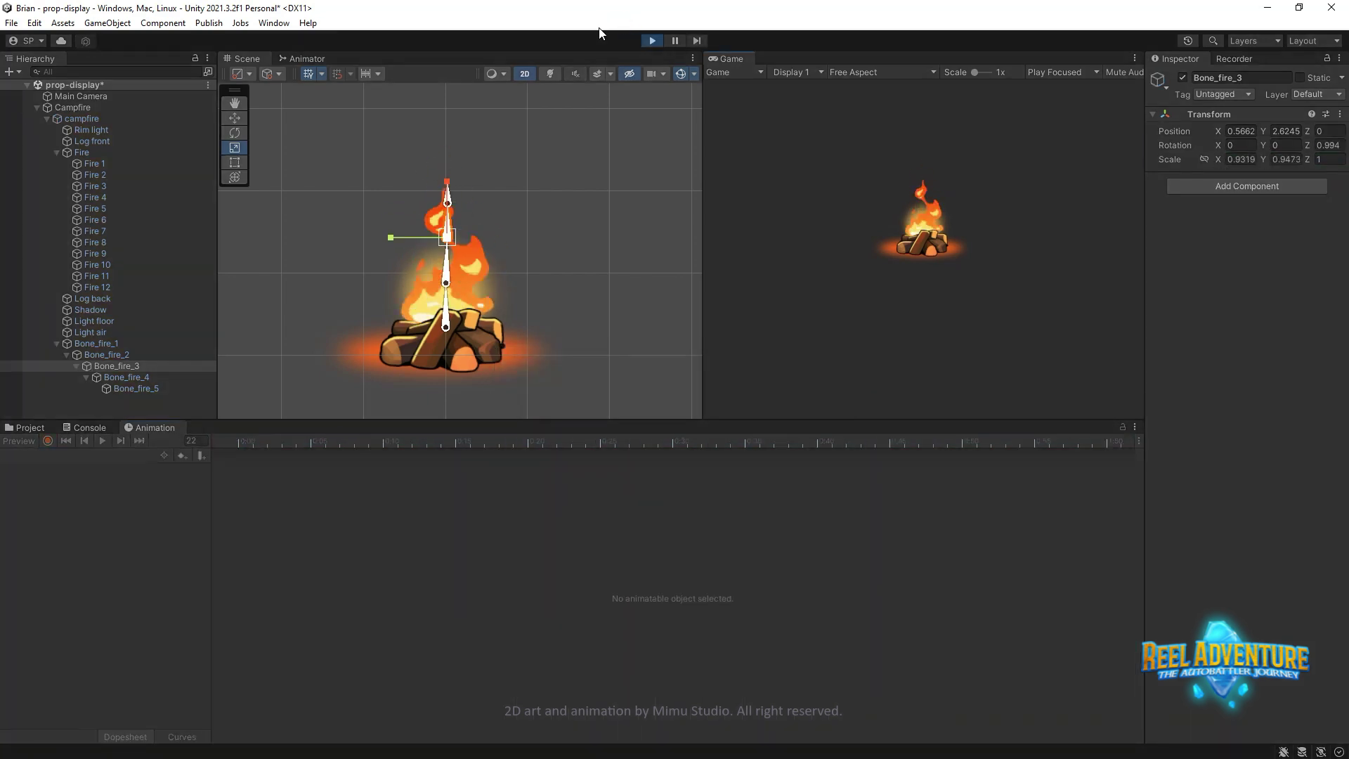
# - Confirm idle2's 0.5 speed in the Animator, then exit Play mode and reselect campfire
pyautogui.click(307, 59)
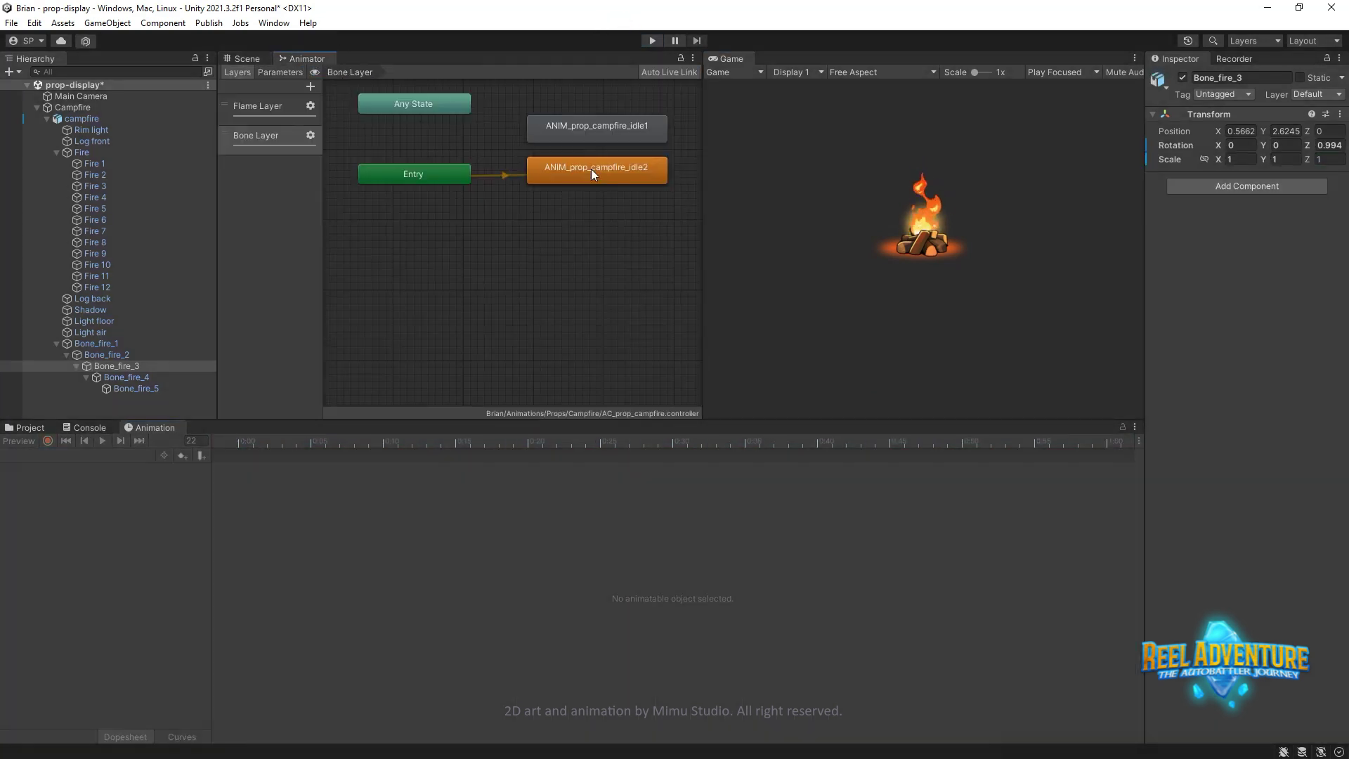
pyautogui.click(592, 169)
pyautogui.click(247, 55)
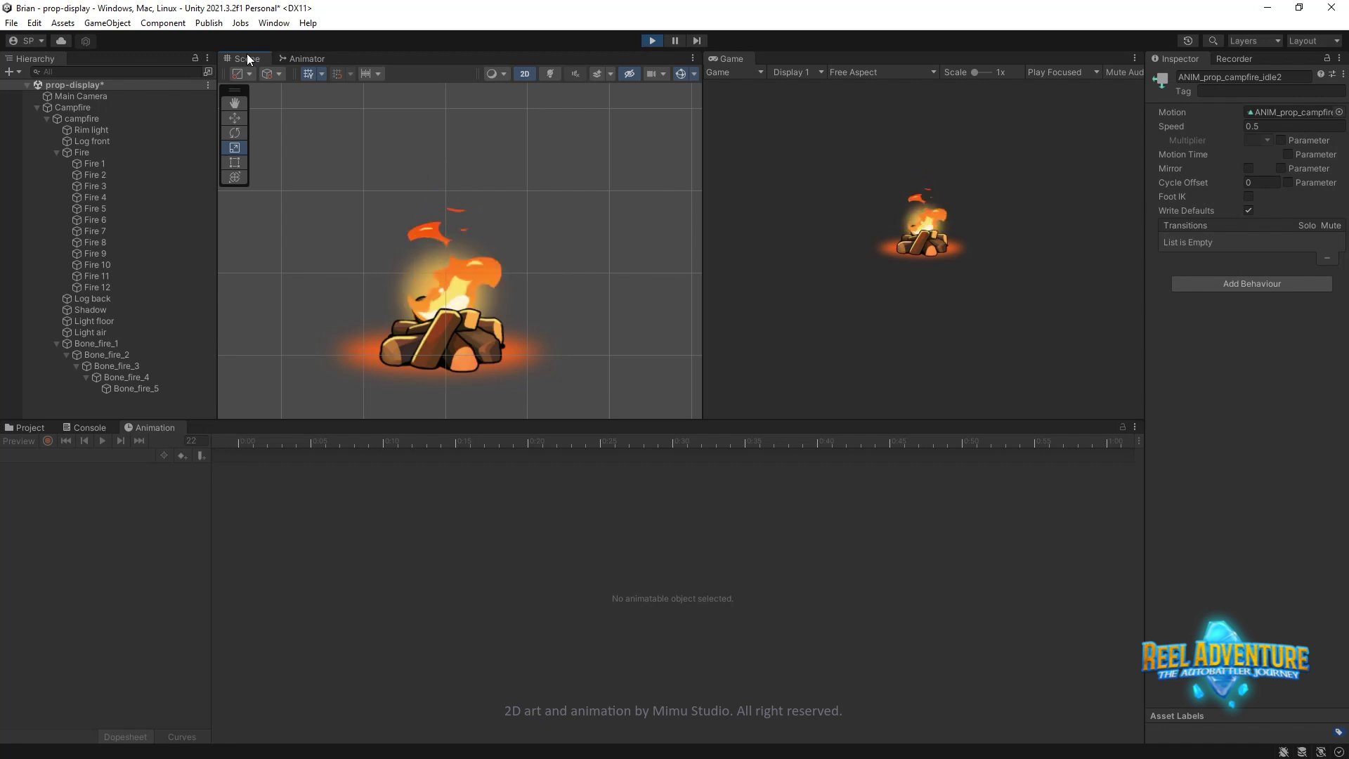
pyautogui.hotkey('ctrl', 'p')
pyautogui.click(204, 118)
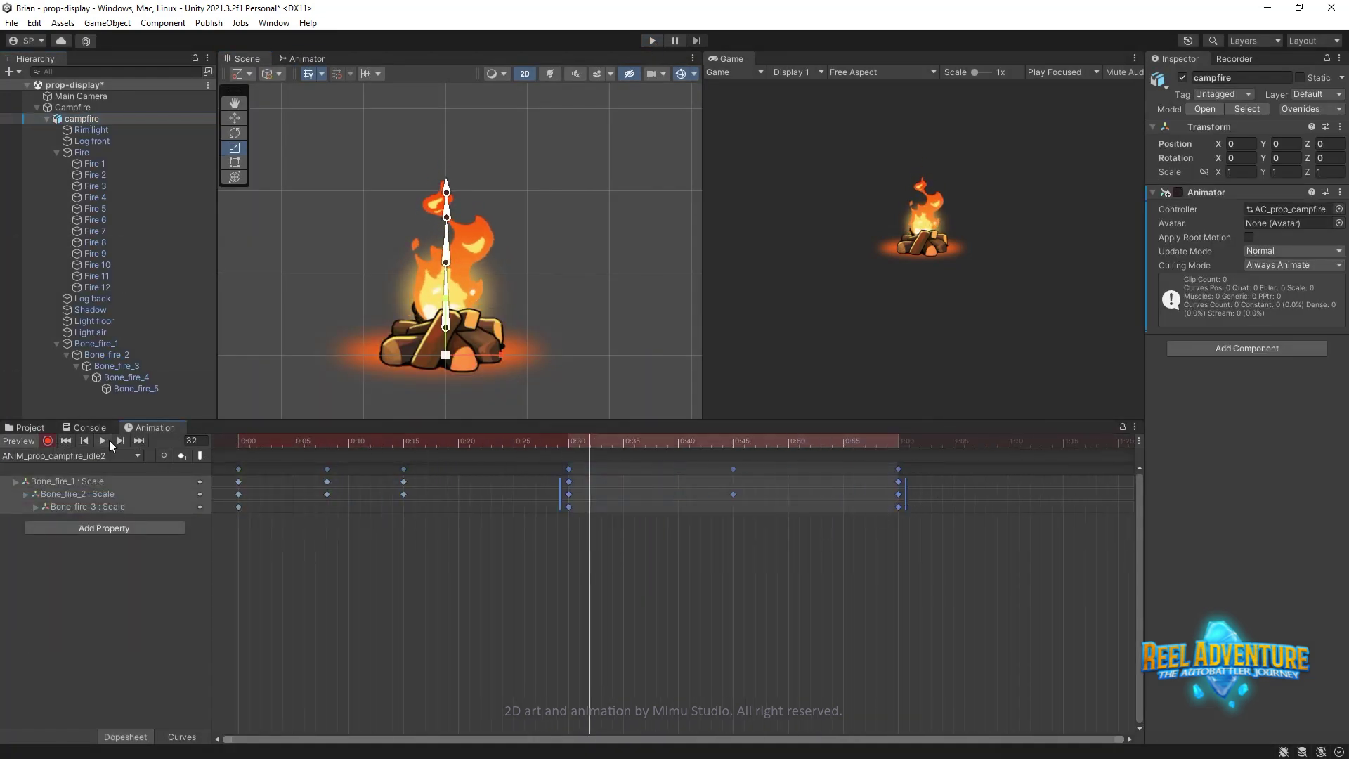
# - Review the Bone_fire scale tracks as curves and test-play the idle2 animation
pyautogui.click(103, 440)
pyautogui.click(71, 480)
pyautogui.click(181, 737)
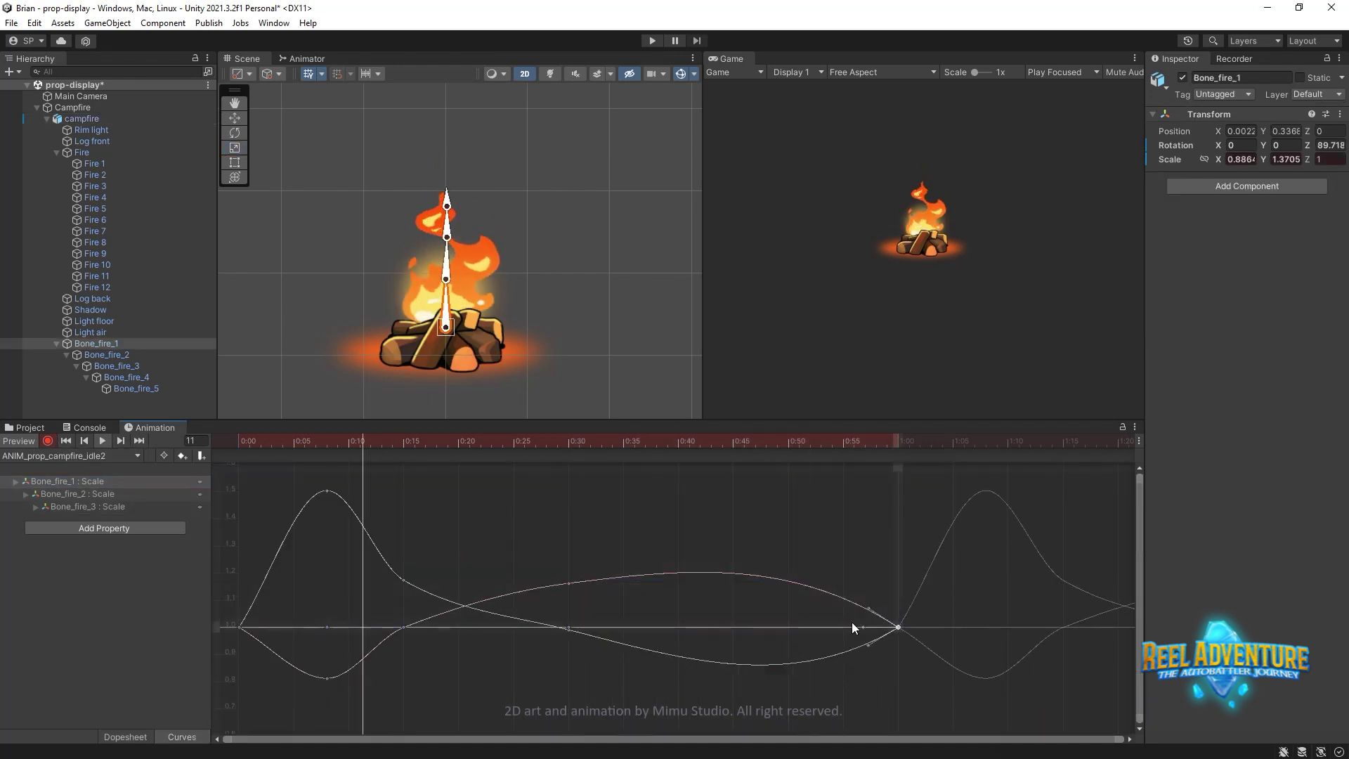
pyautogui.click(78, 494)
pyautogui.click(88, 506)
pyautogui.click(126, 736)
pyautogui.hotkey('ctrl', 'p')
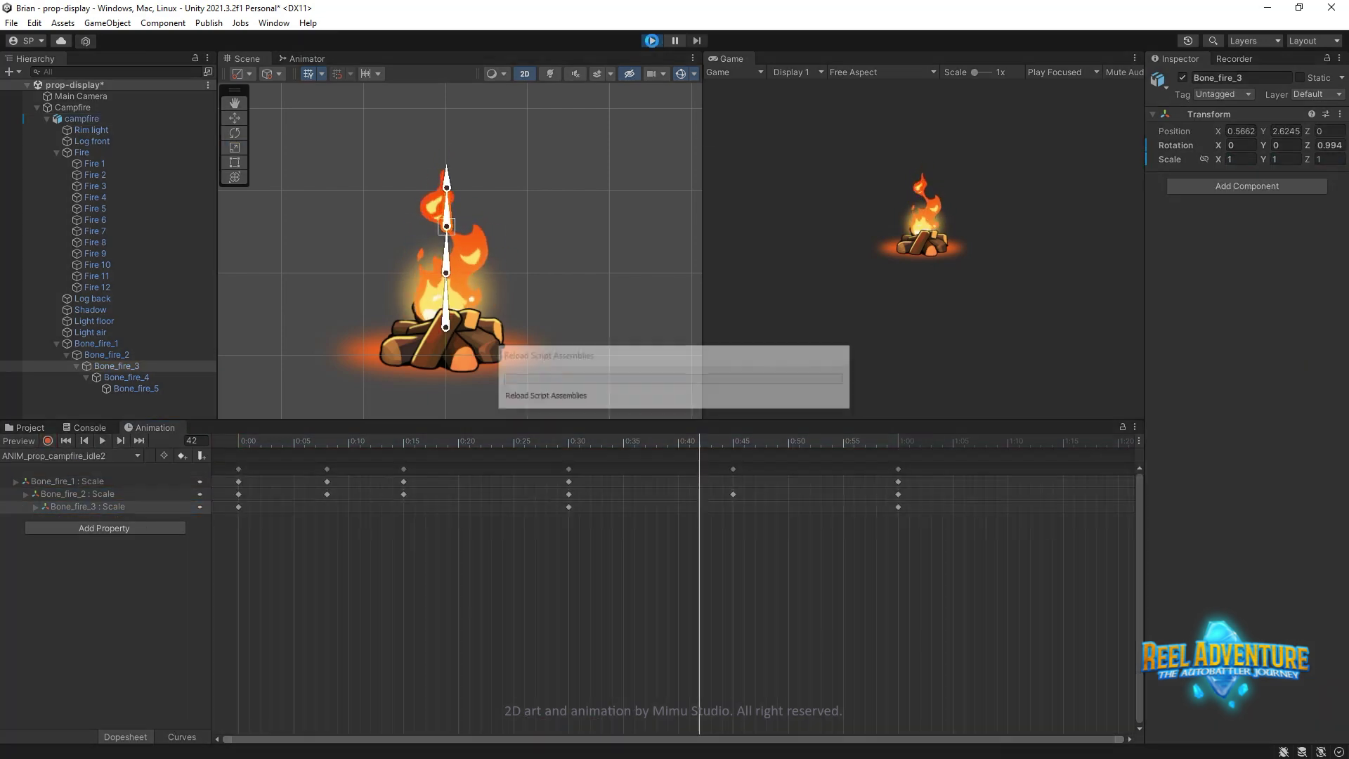
pyautogui.click(652, 41)
# - Key Bone_fire_3's scale at frame 20 of idle2, then scrub ahead to frame 41
pyautogui.click(67, 480)
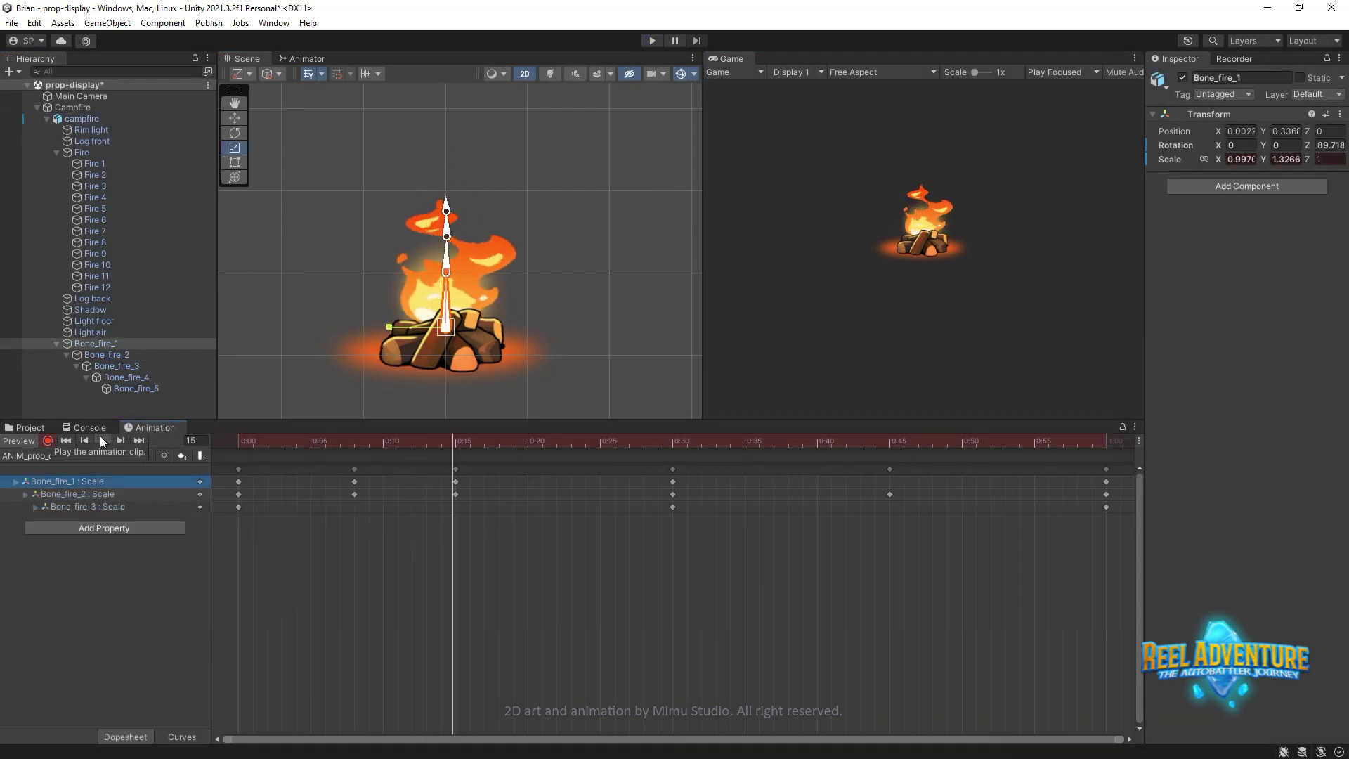
pyautogui.click(77, 494)
pyautogui.click(442, 442)
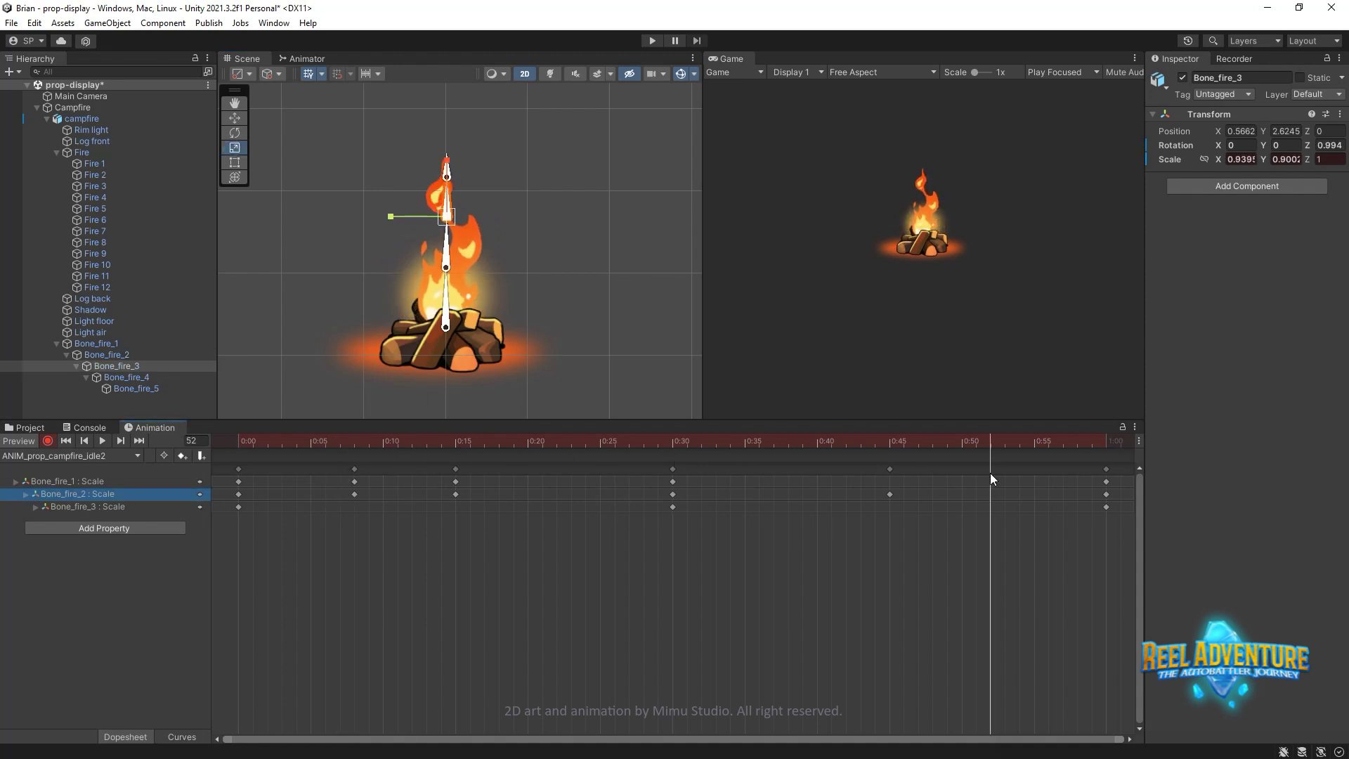
pyautogui.click(301, 543)
pyautogui.moveTo(680, 550); pyautogui.dragTo(419, 575)
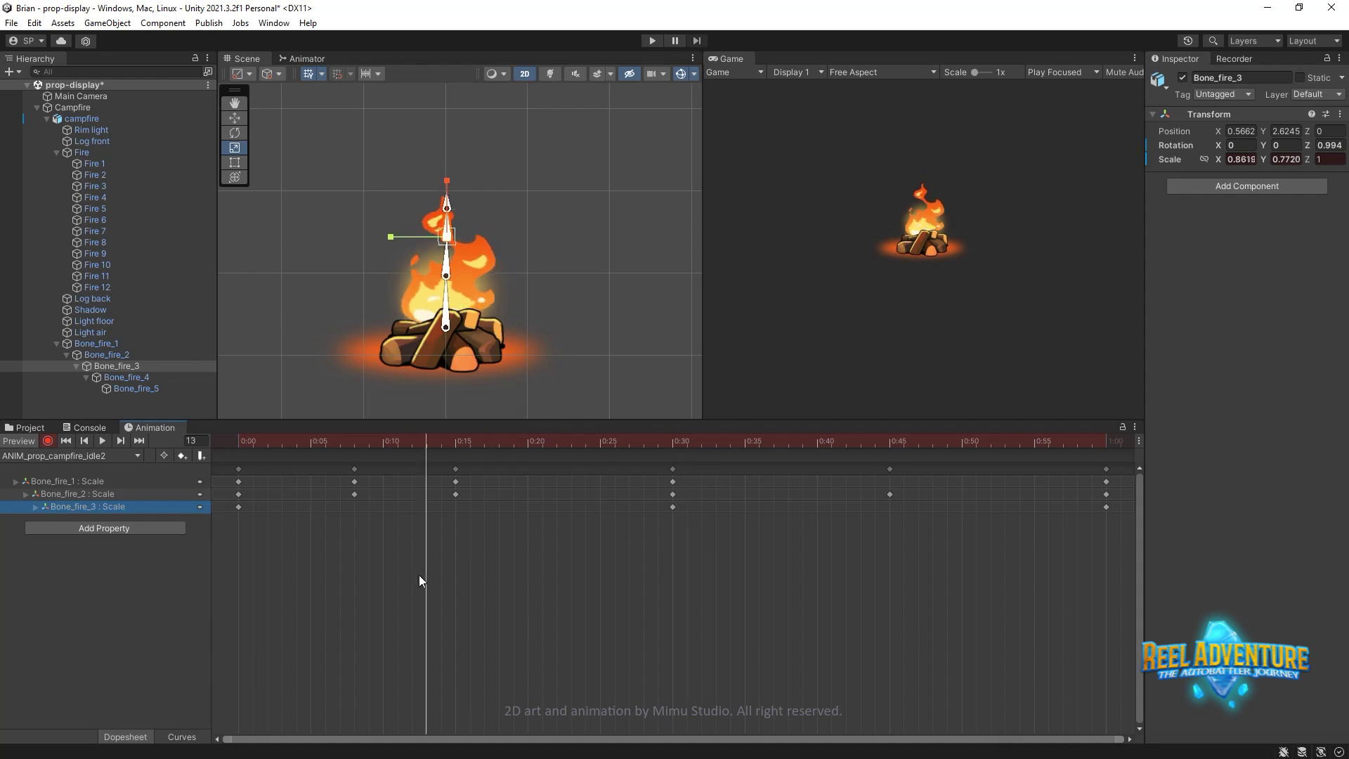
pyautogui.press('k')
pyautogui.hotkey('alt', '.')
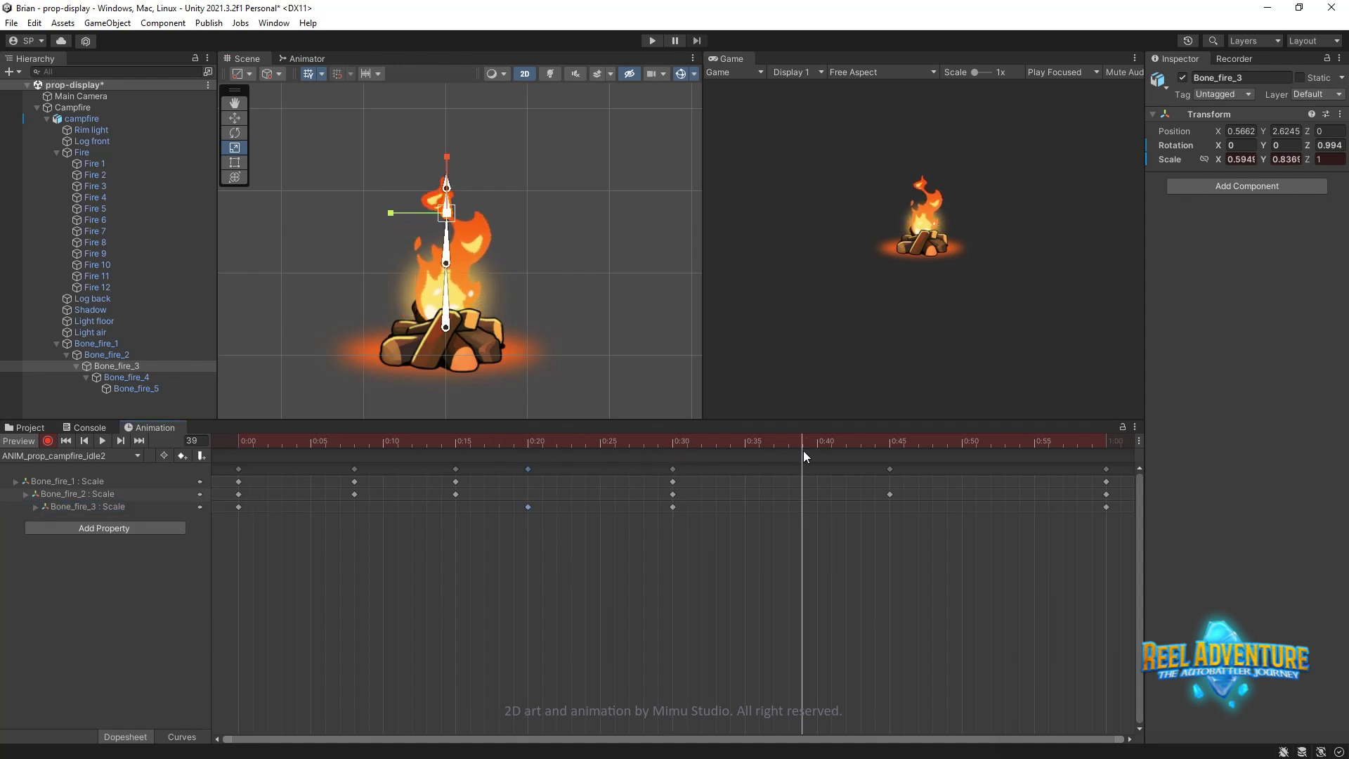
pyautogui.moveTo(521, 441); pyautogui.dragTo(839, 455)
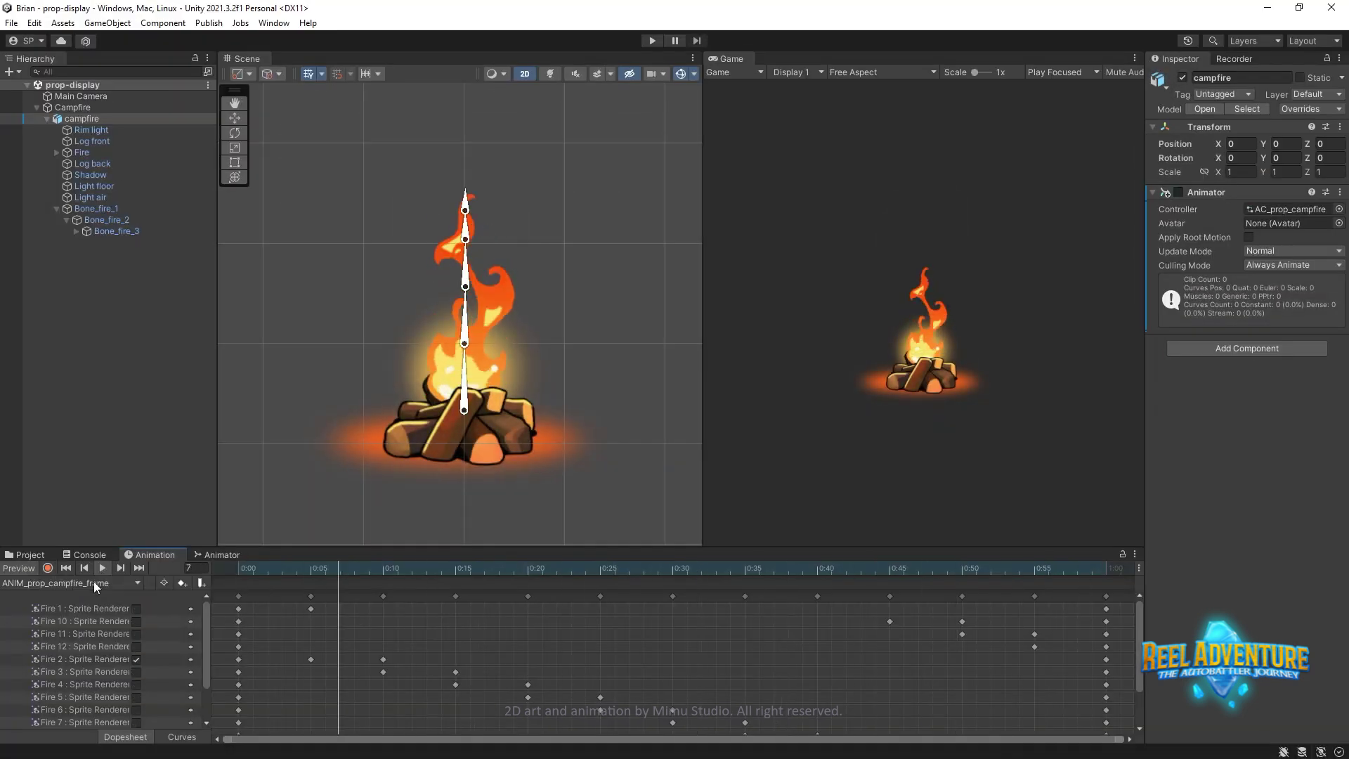
# - Play the ANIM_prop_campfire_idle1 clip preview, then reload ANIM_prop_campfire_idle2
pyautogui.click(94, 580)
pyautogui.click(101, 612)
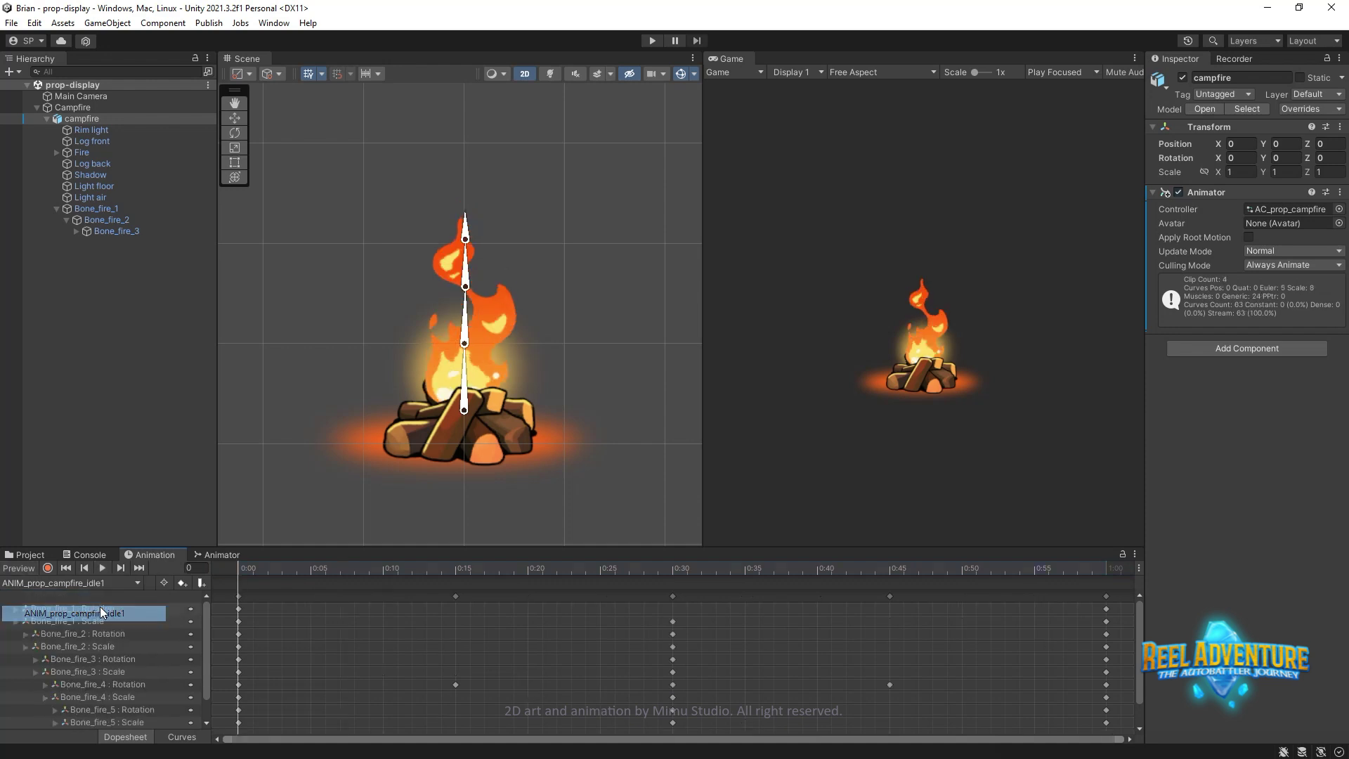
pyautogui.click(102, 567)
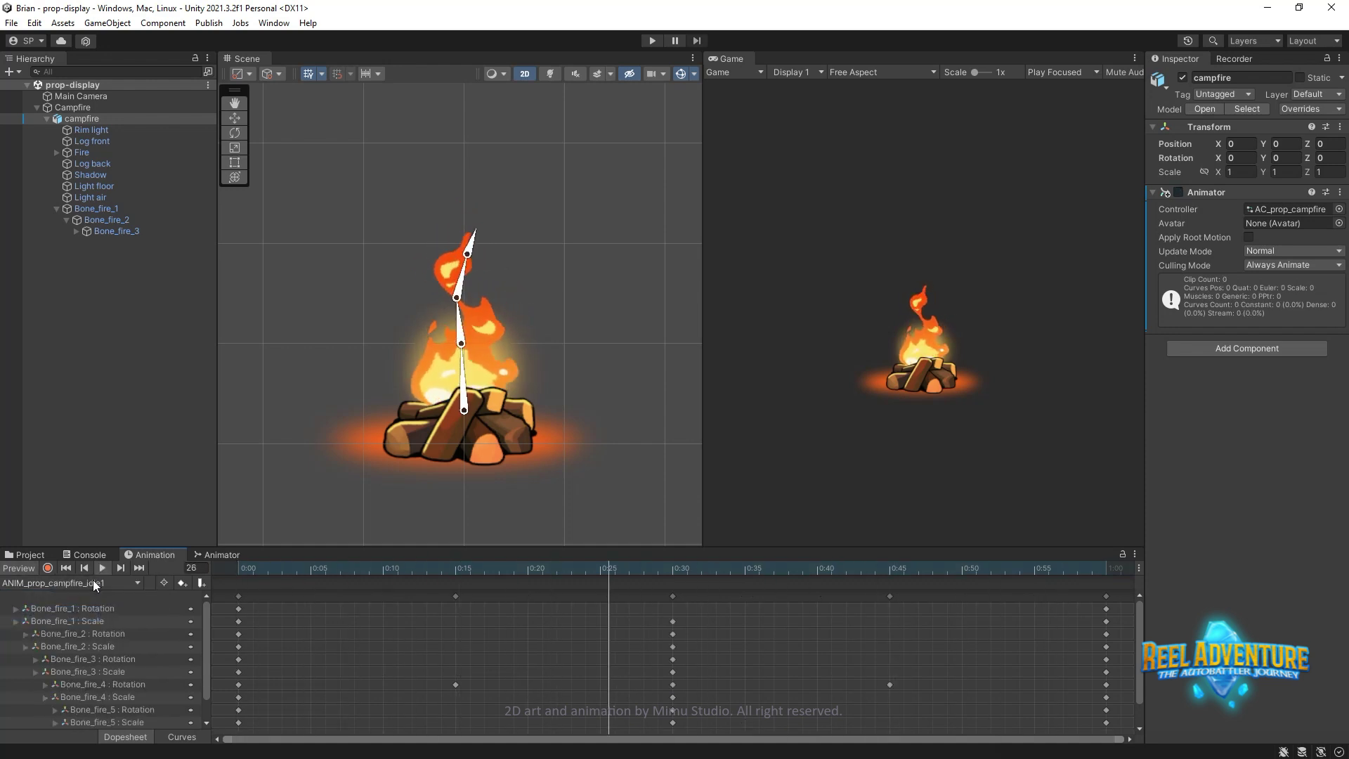
pyautogui.click(92, 580)
pyautogui.click(100, 629)
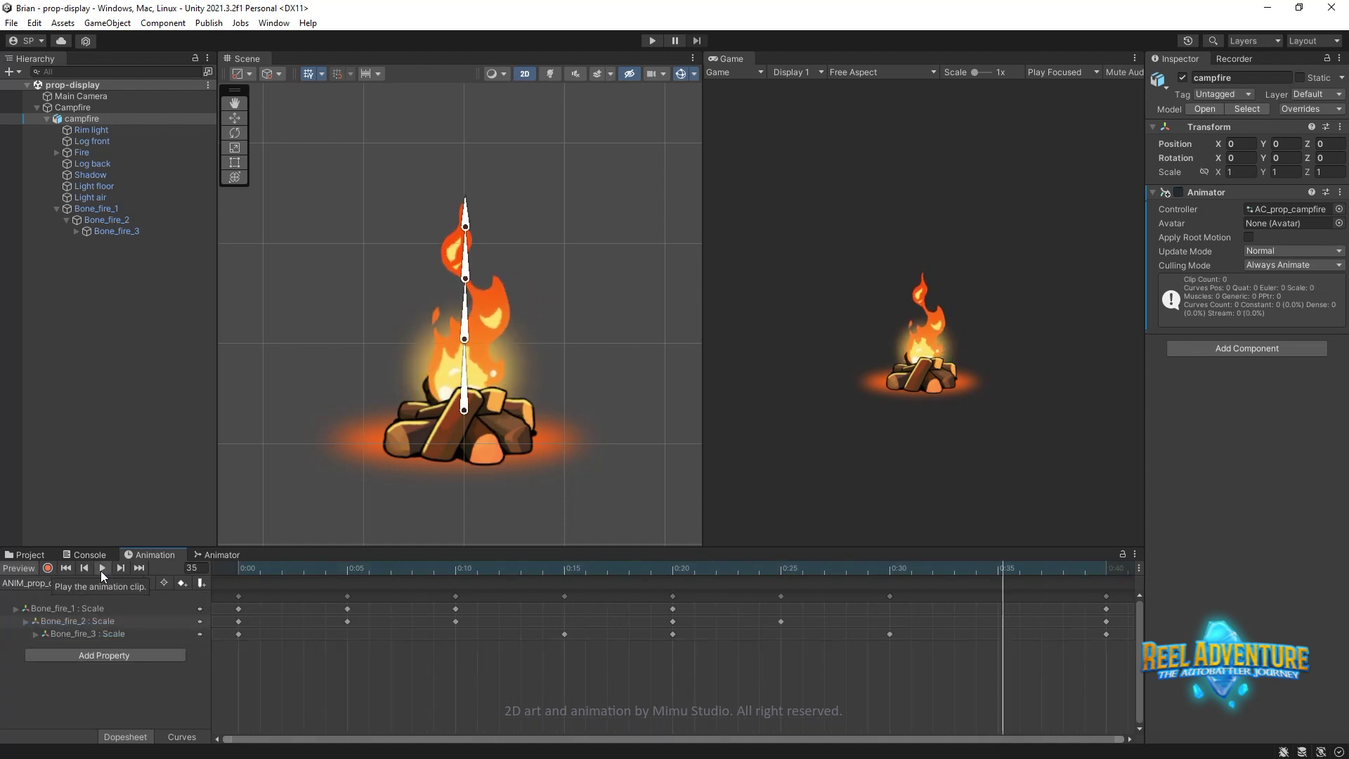
# - Make idle1 the Bone Layer's default state and preview it in Play mode
pyautogui.click(219, 555)
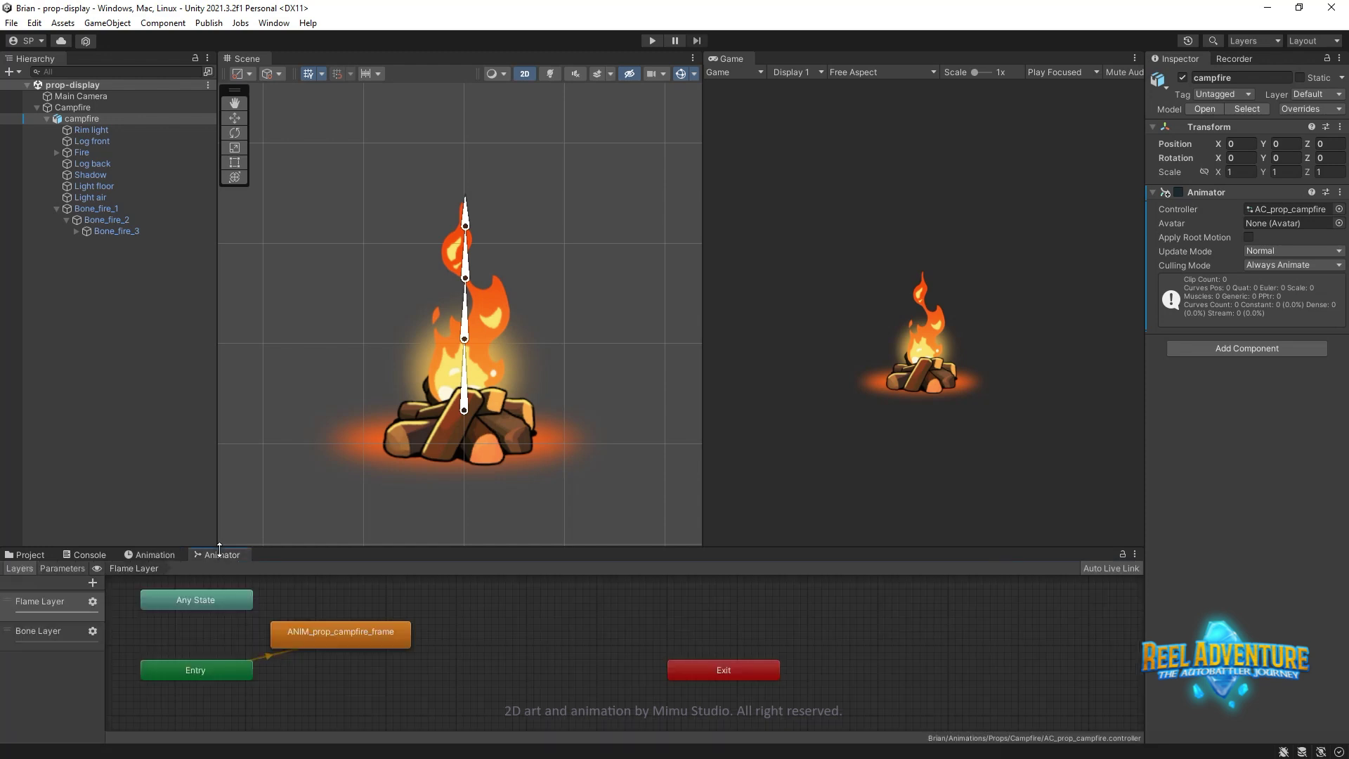
pyautogui.click(70, 630)
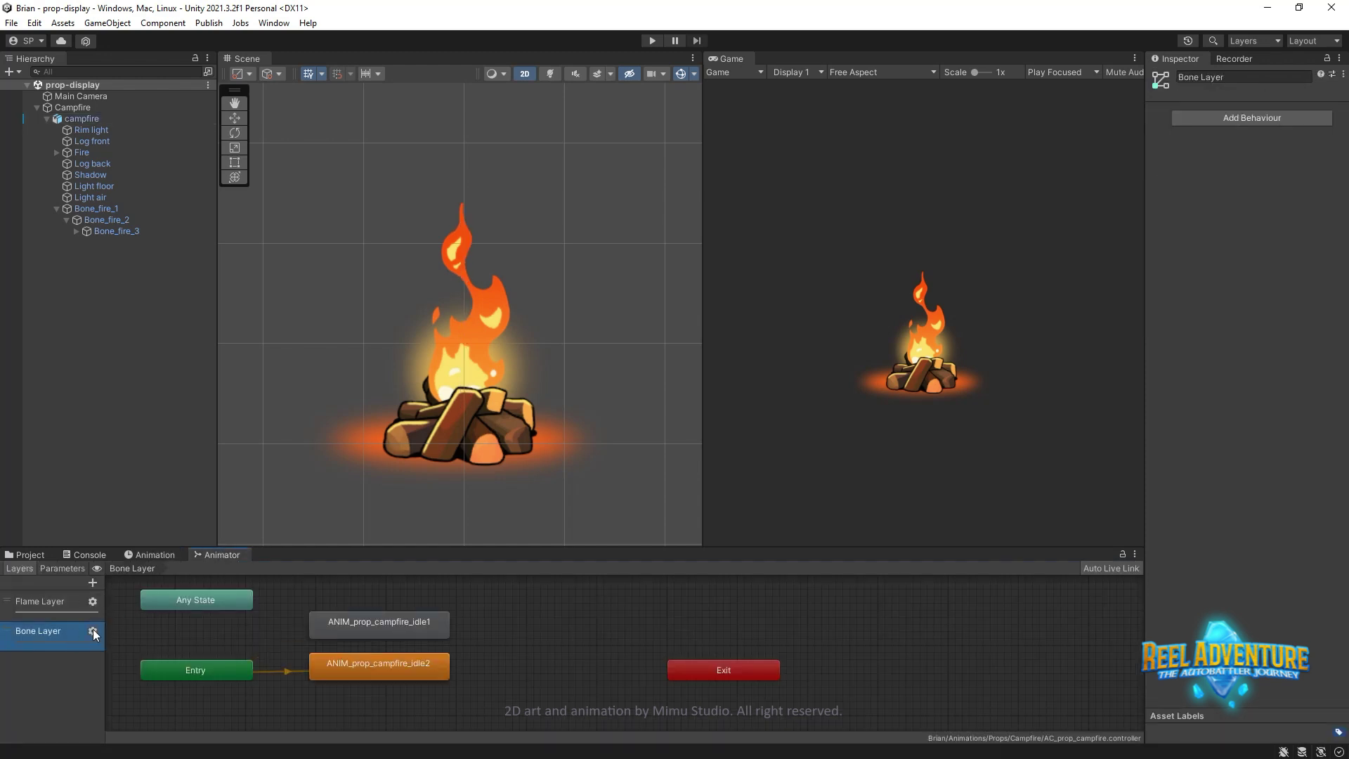
pyautogui.click(92, 630)
pyautogui.click(410, 621)
pyautogui.rightClick(411, 621)
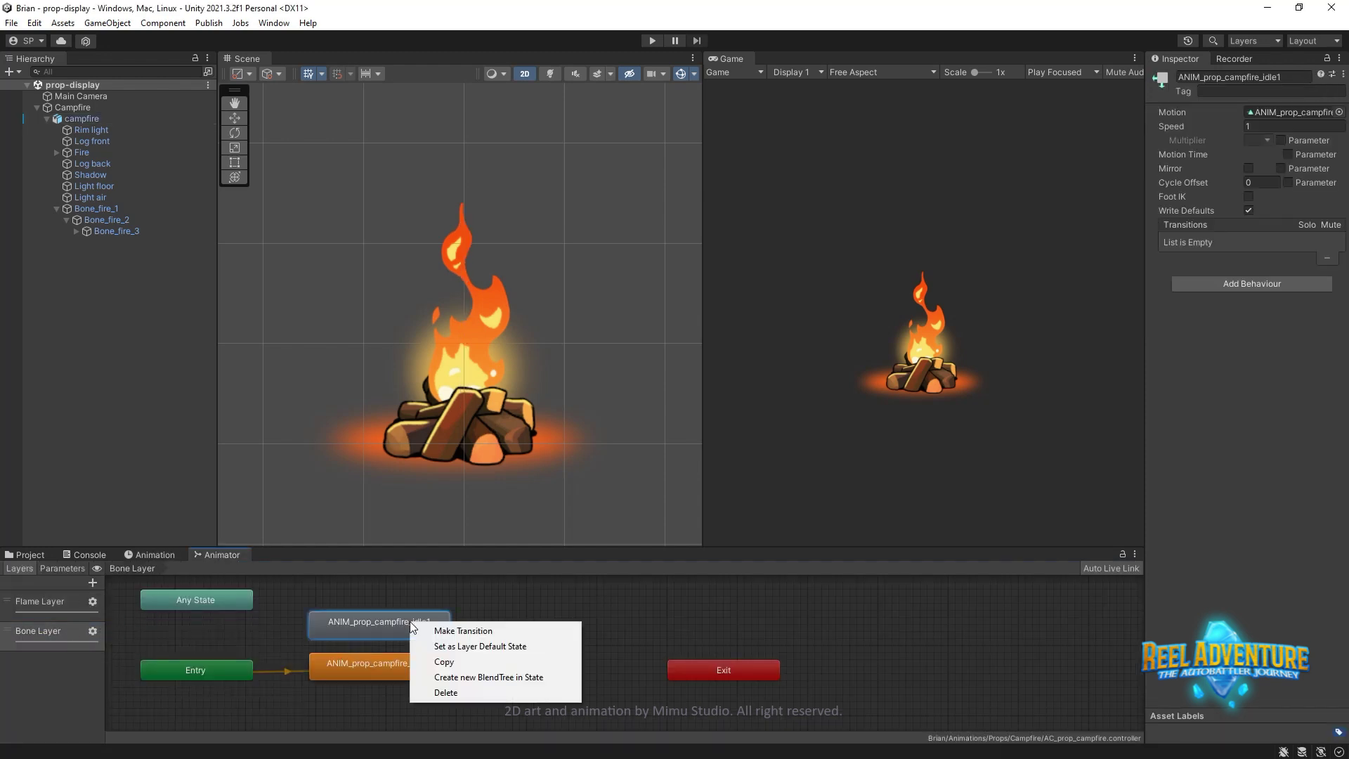
pyautogui.click(465, 646)
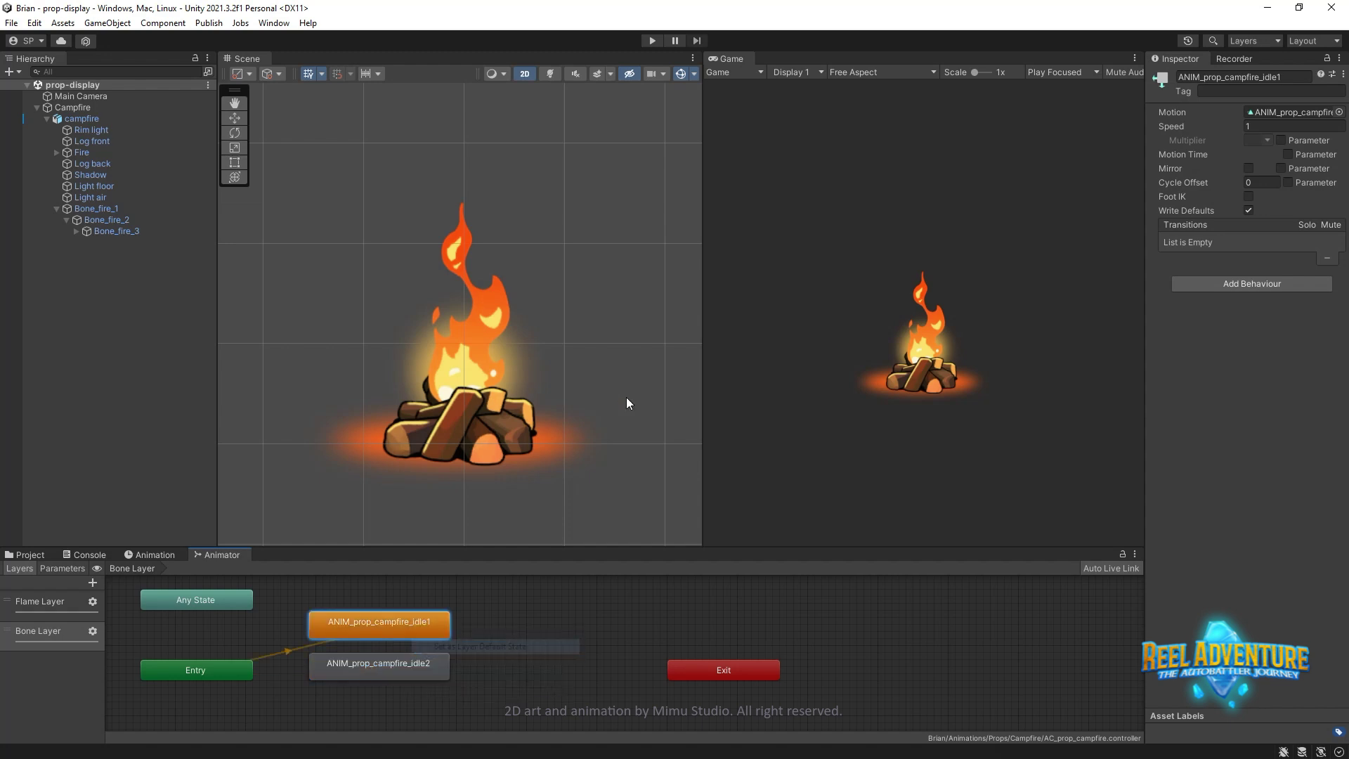
pyautogui.click(650, 43)
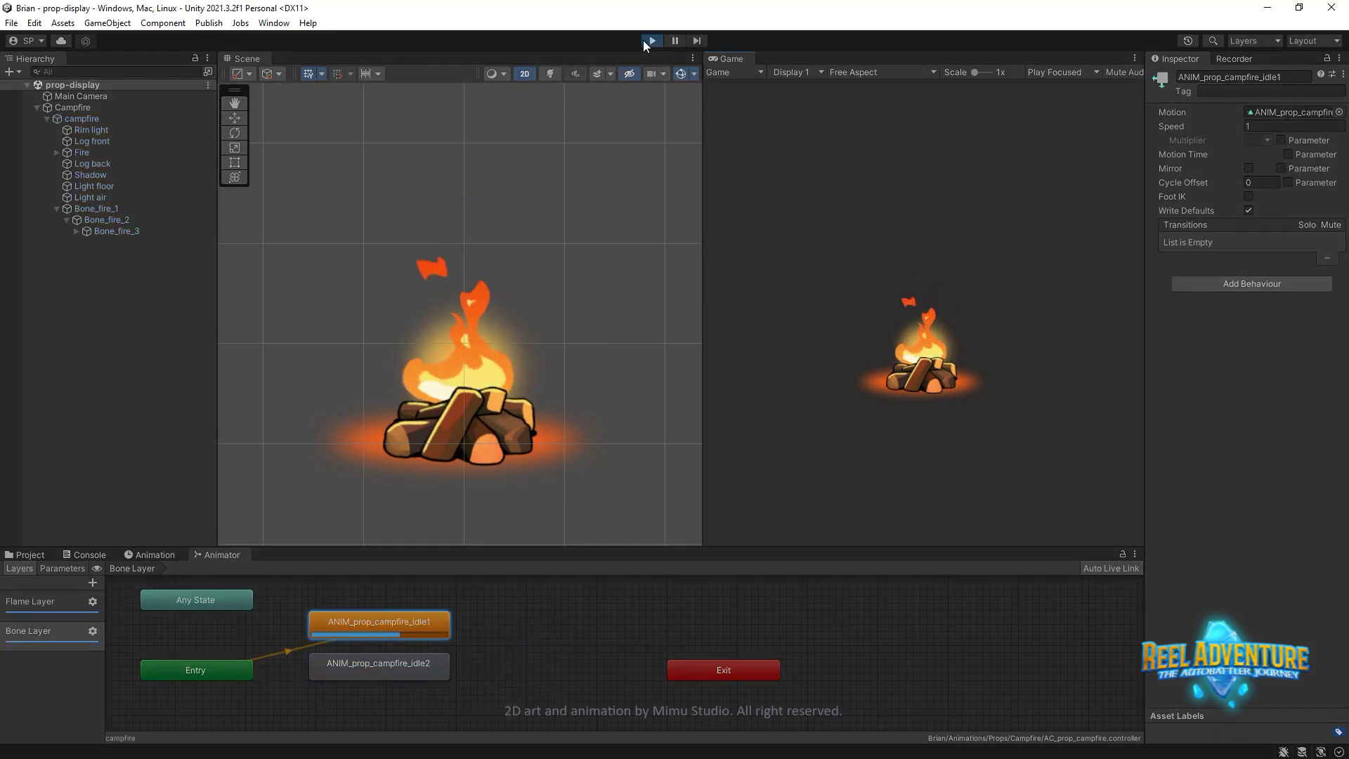
pyautogui.click(108, 121)
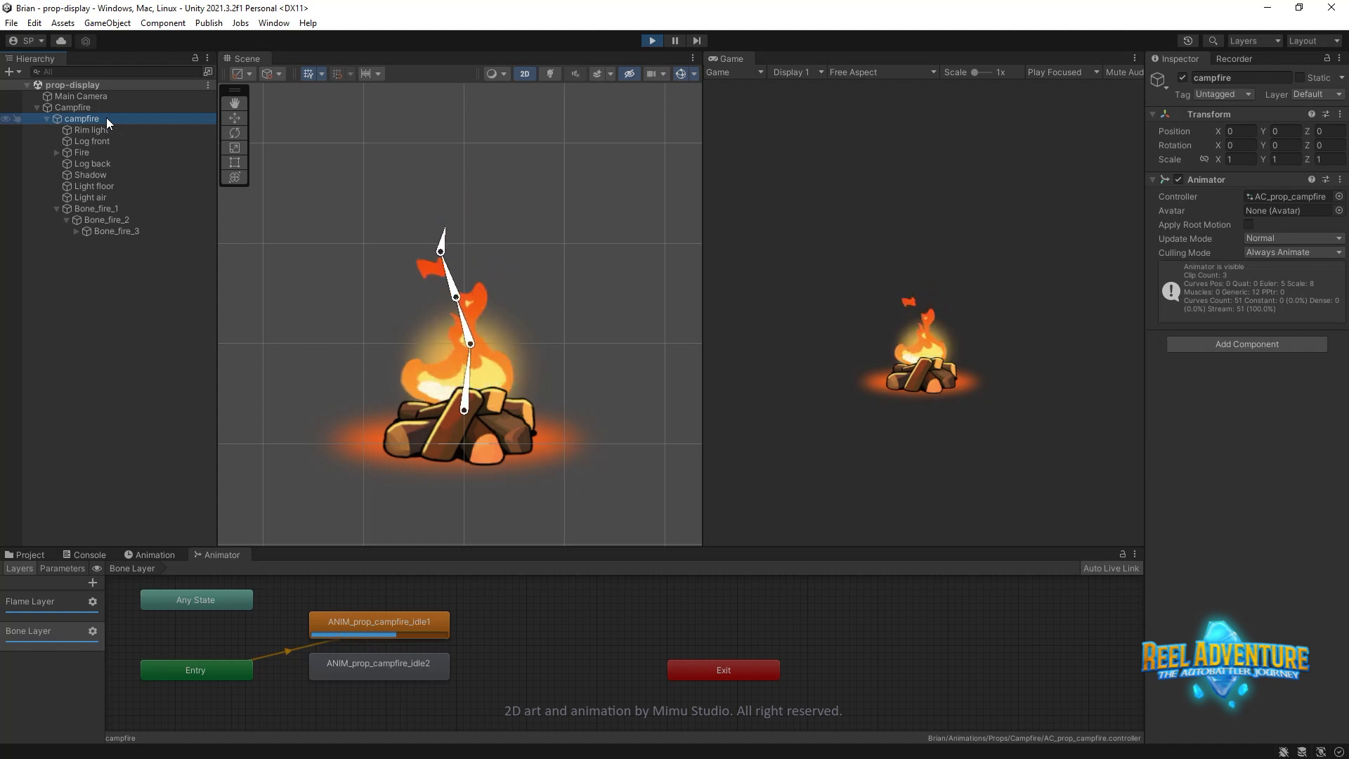
pyautogui.click(648, 40)
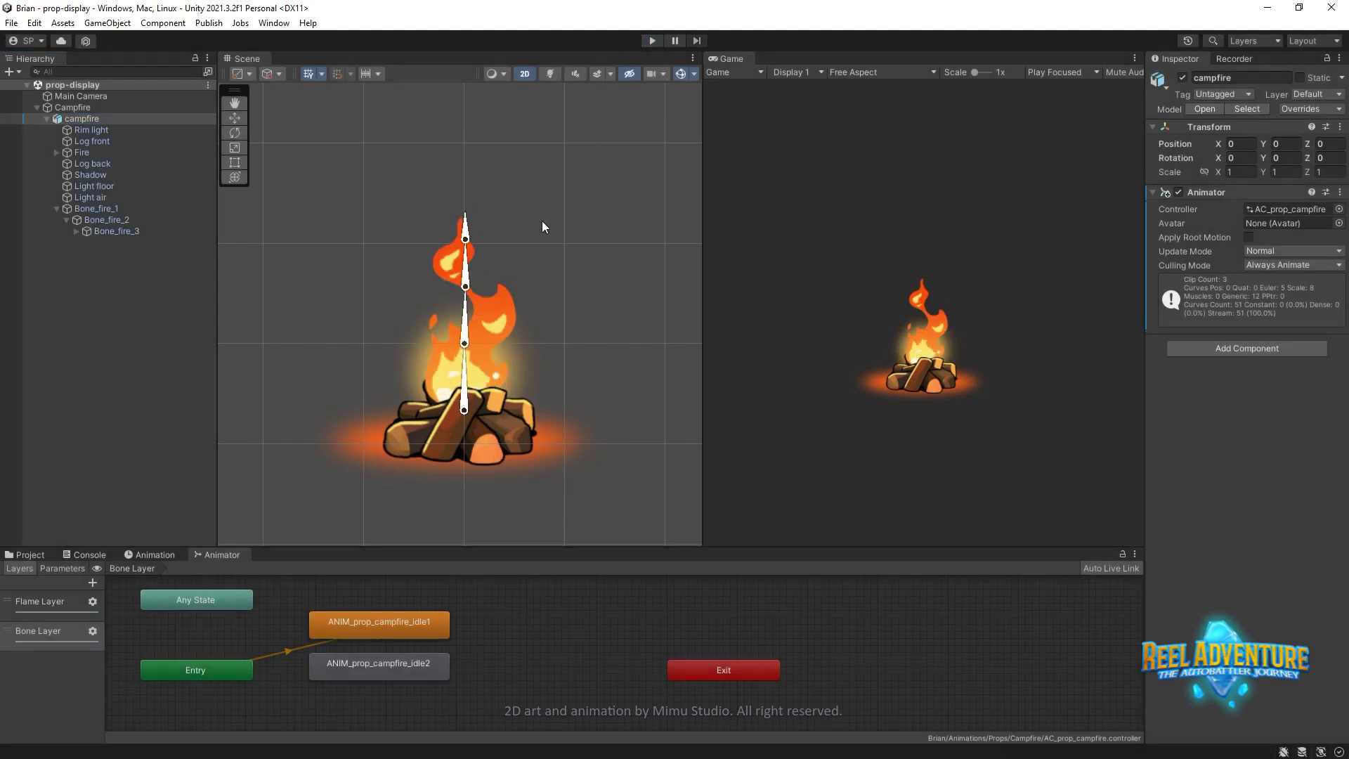
# - Restore idle2 as the Bone Layer default and run Play mode to preview it
pyautogui.rightClick(415, 659)
pyautogui.click(464, 681)
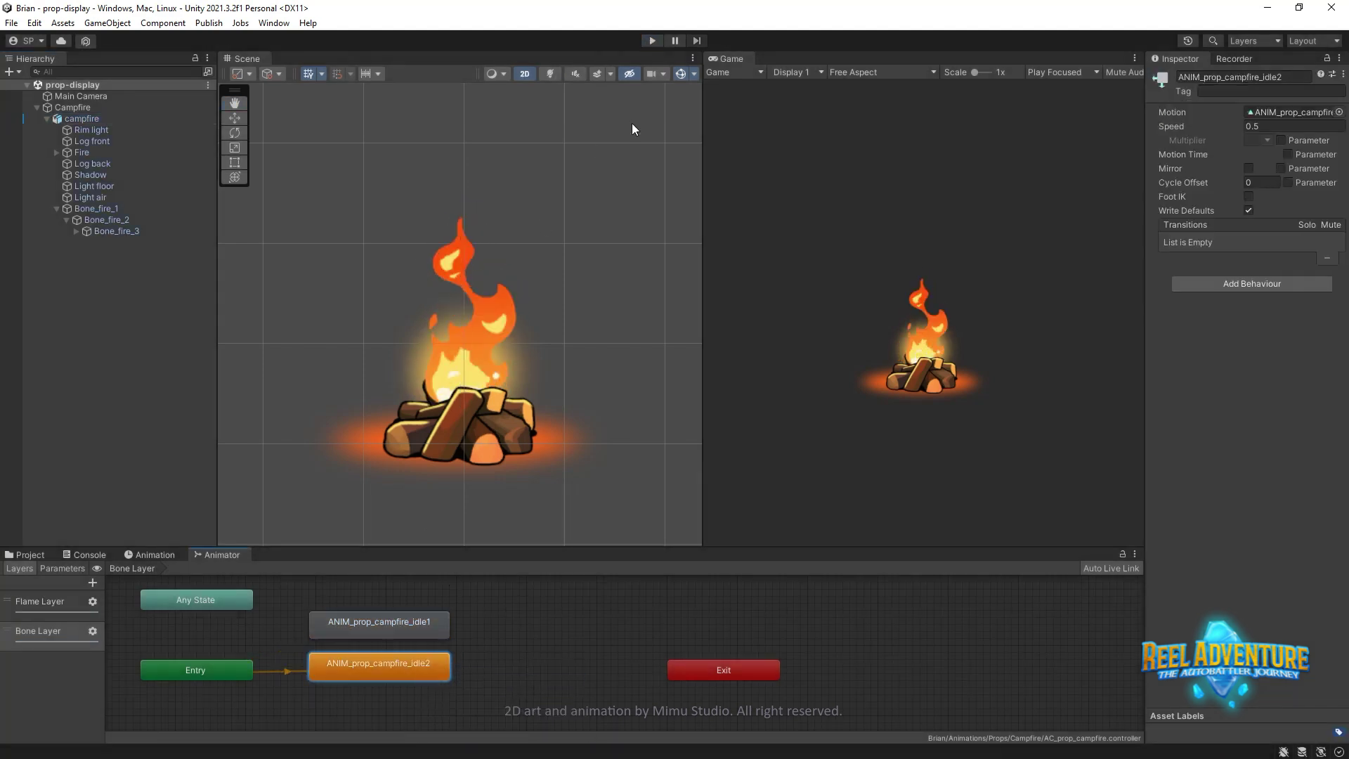
pyautogui.click(651, 42)
pyautogui.click(109, 120)
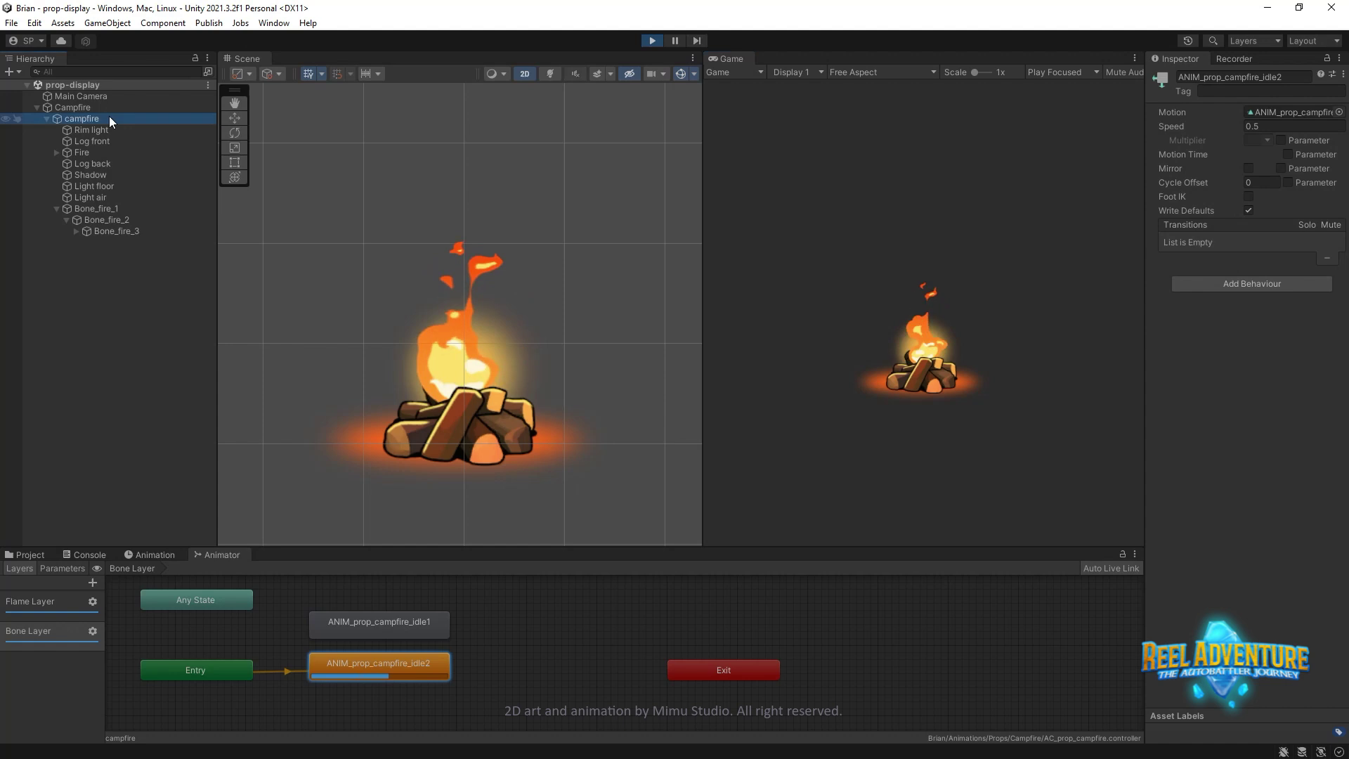